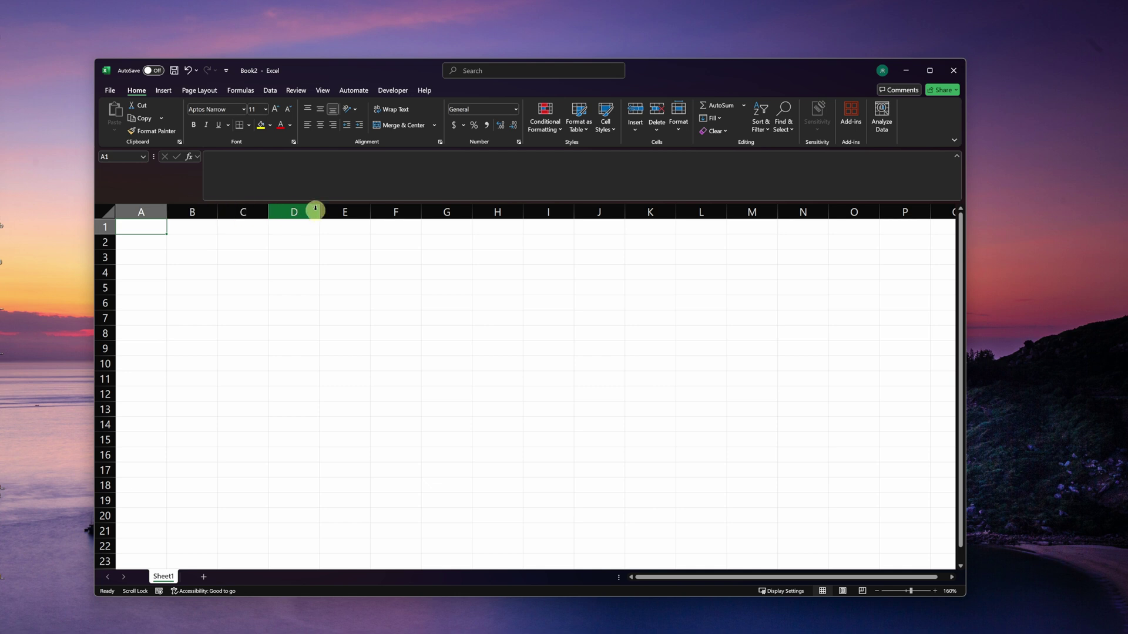
- Enter the Question_Stem header in cell A1 and fit column A to it
left_click(134, 211)
left_click(204, 210)
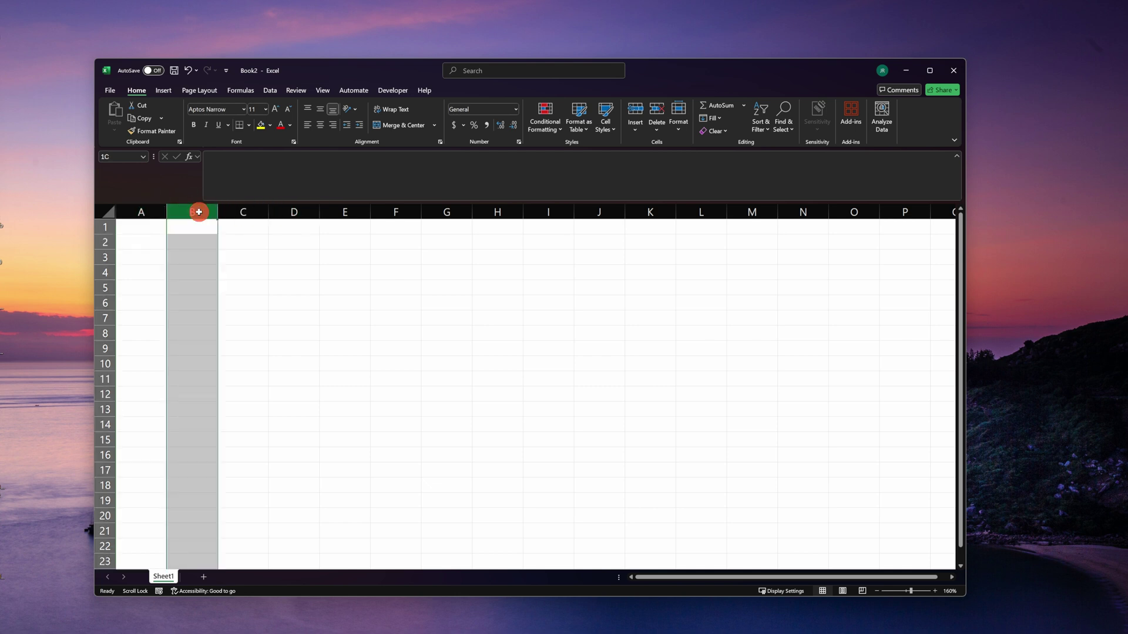
left_click(249, 211)
left_click(302, 211)
left_click(349, 212)
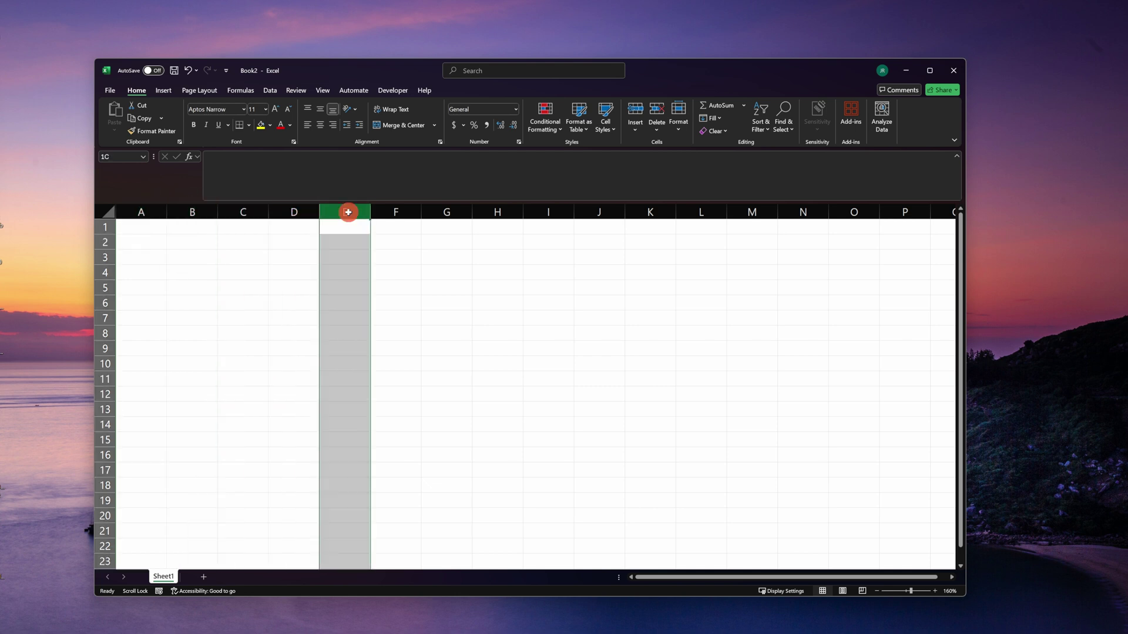
left_click(143, 226)
type("Q")
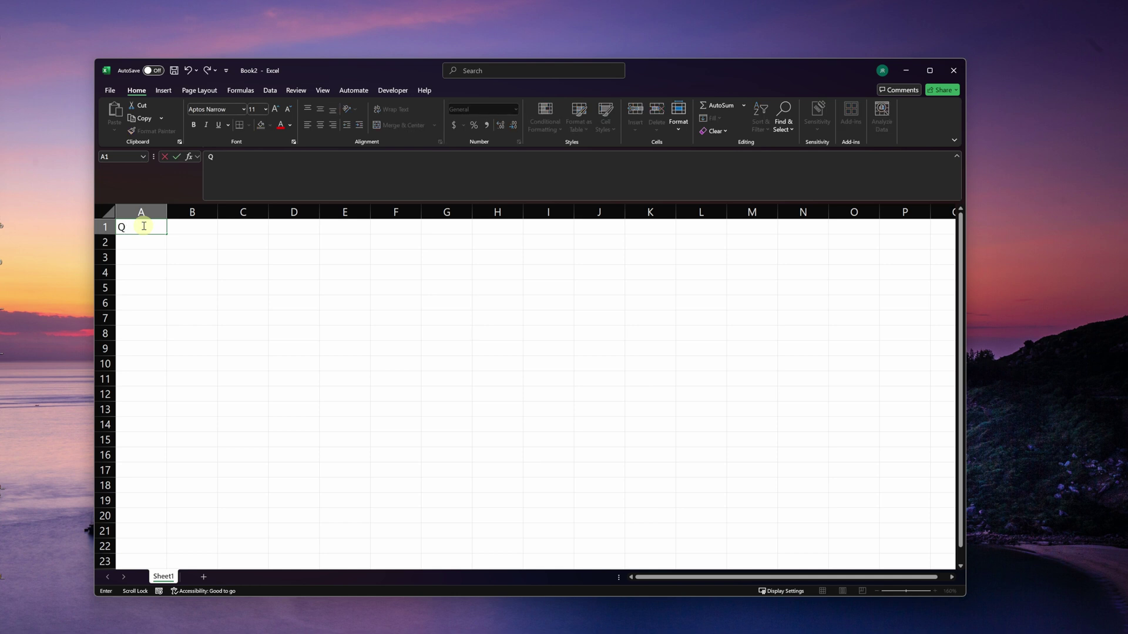
type("uestion_Stem")
double_click(167, 212)
- Fill B1:E1 with the headers answer_A, answe_B, answer_C and answer_D
left_click(221, 211)
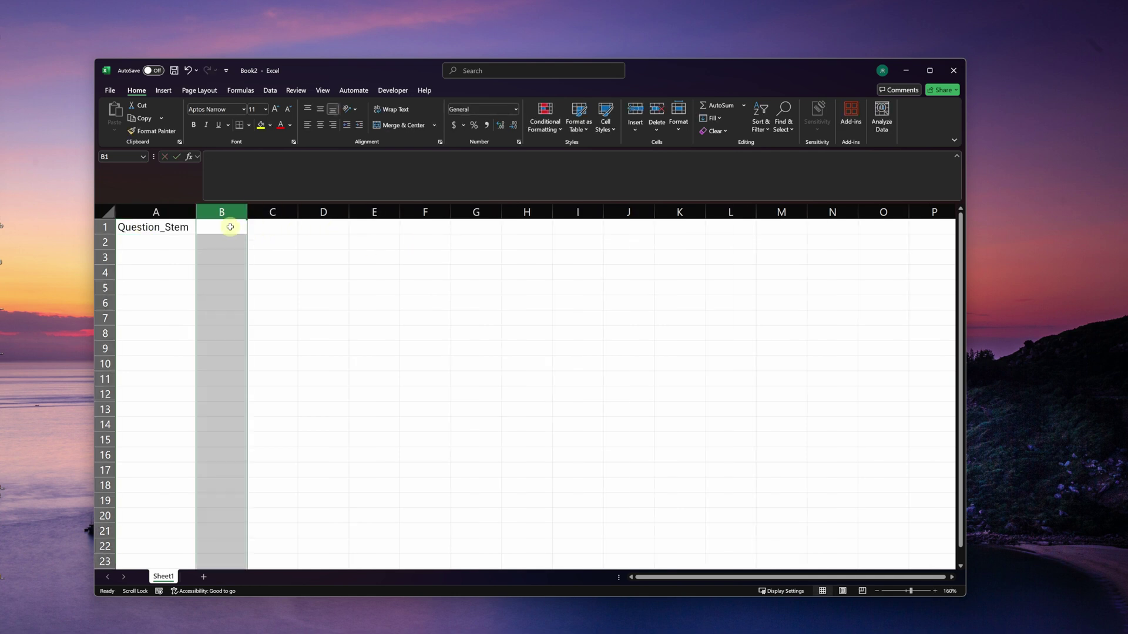
left_click(228, 225)
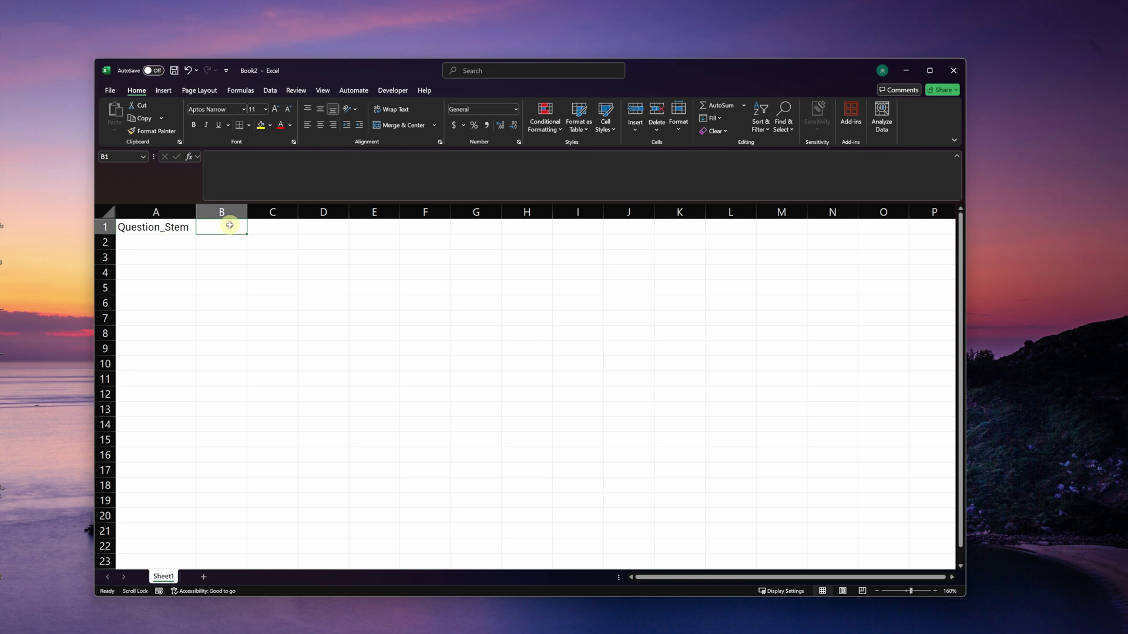
type("answer_A")
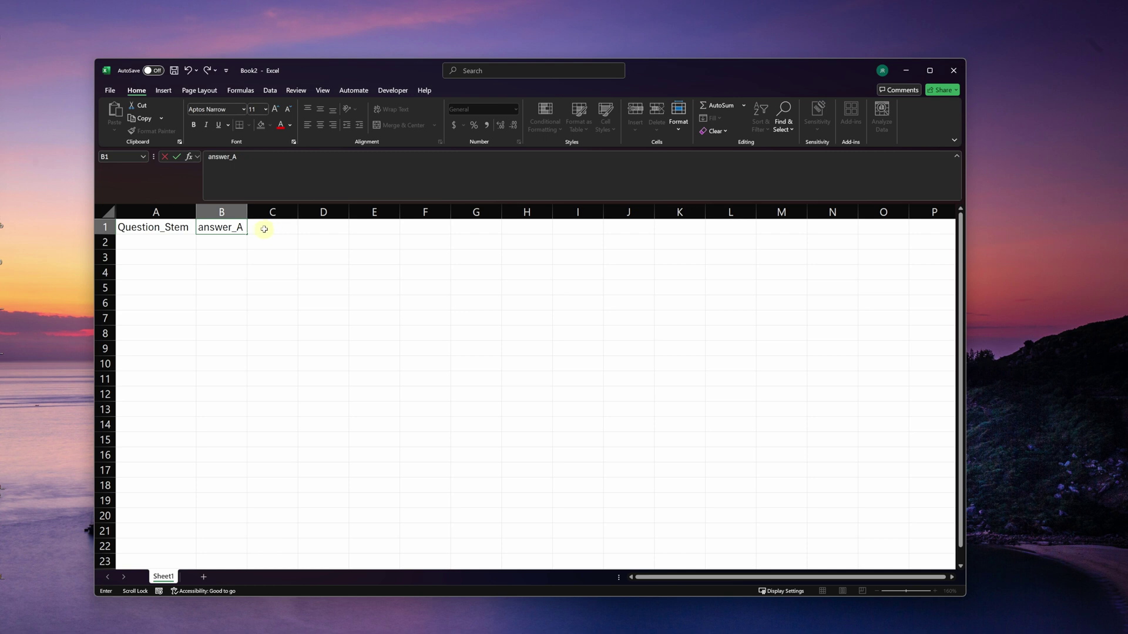
key("Tab")
type("answe_B")
key("Tab")
type("answer_C")
key("Tab")
type("a")
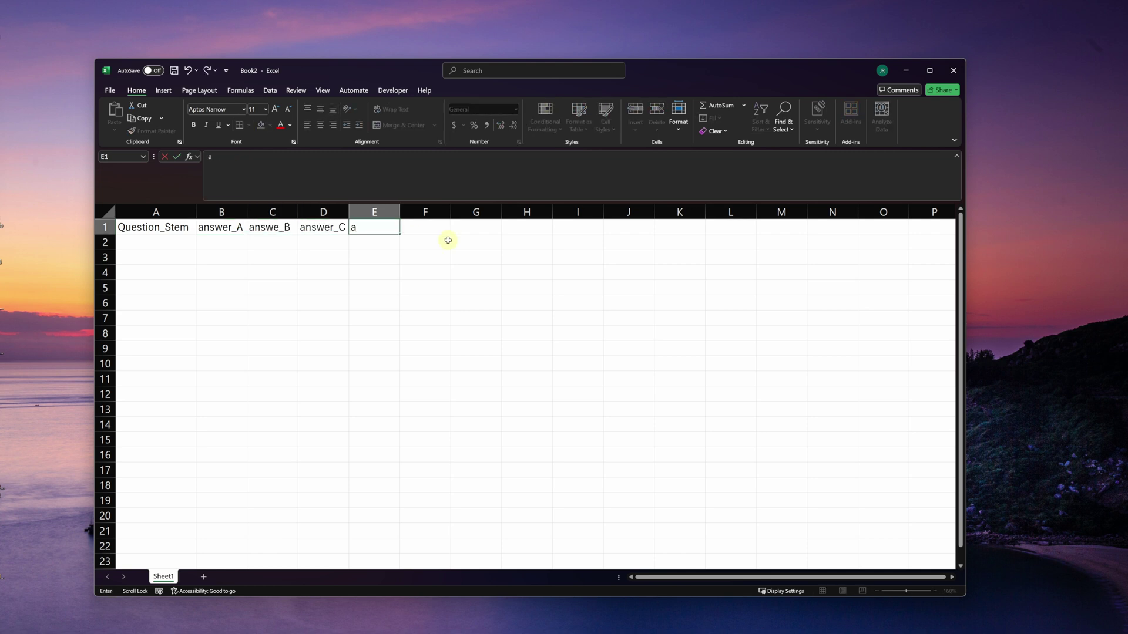
type("nswer_D")
- Add the correct_answer and Explanation headers in F1 and G1
left_click(433, 211)
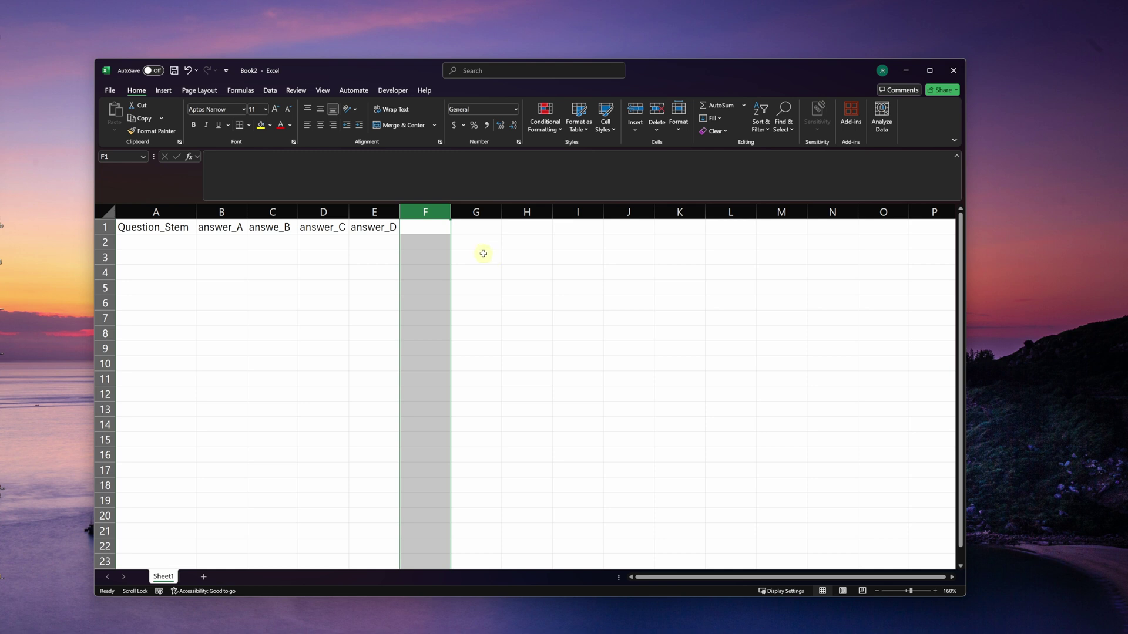
left_click(427, 227)
type("correct_answer")
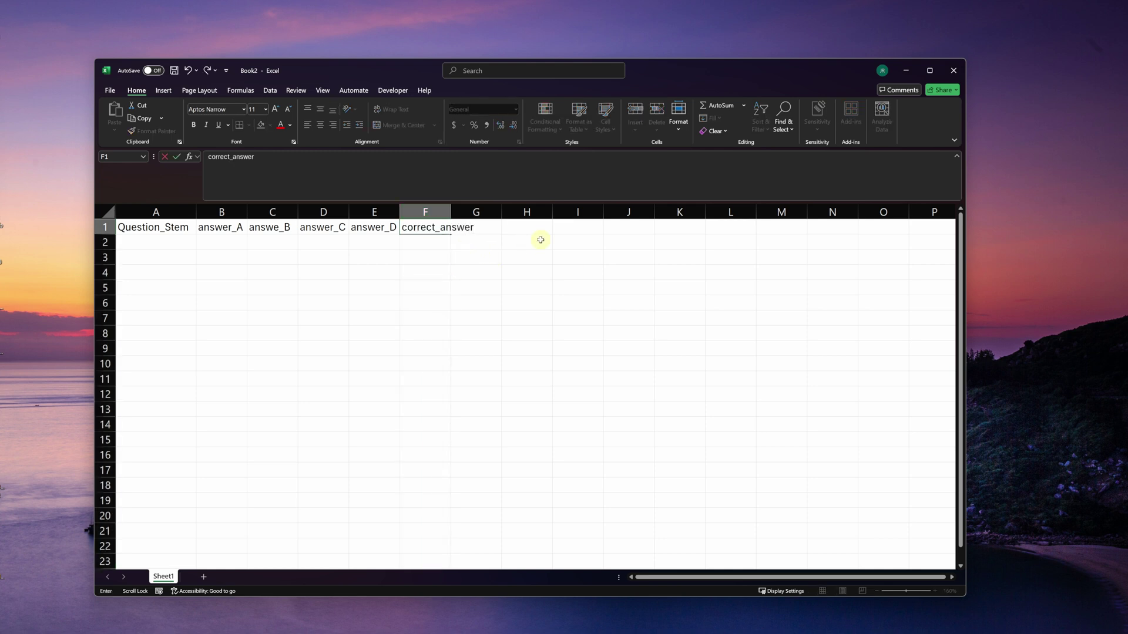
key("Tab")
key("ctrl+space")
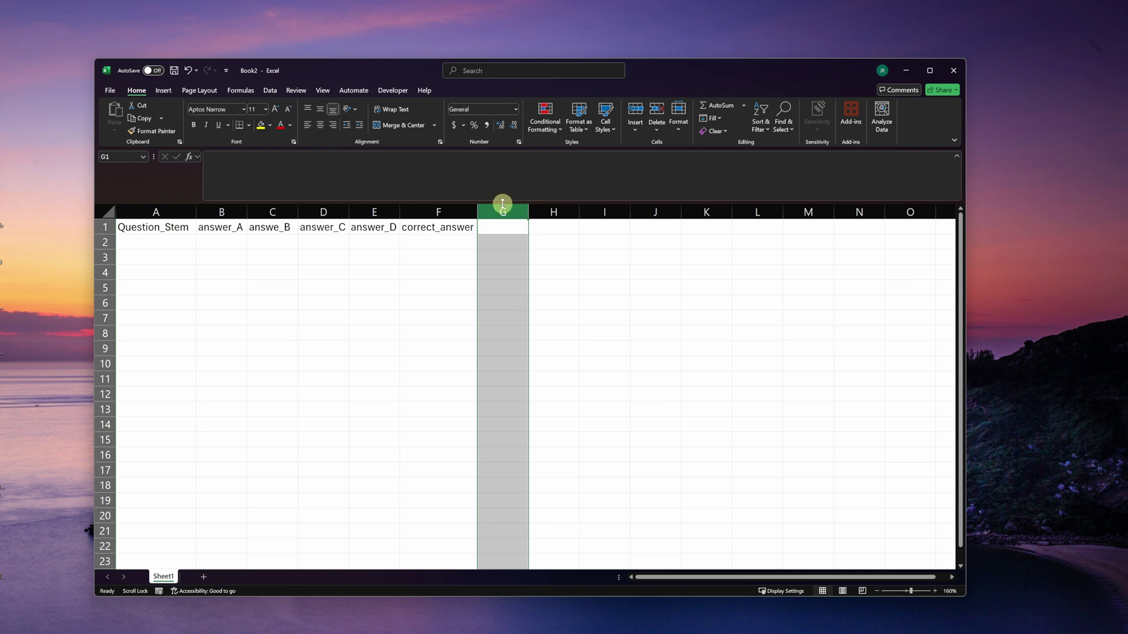
left_click(495, 221)
type("Ex")
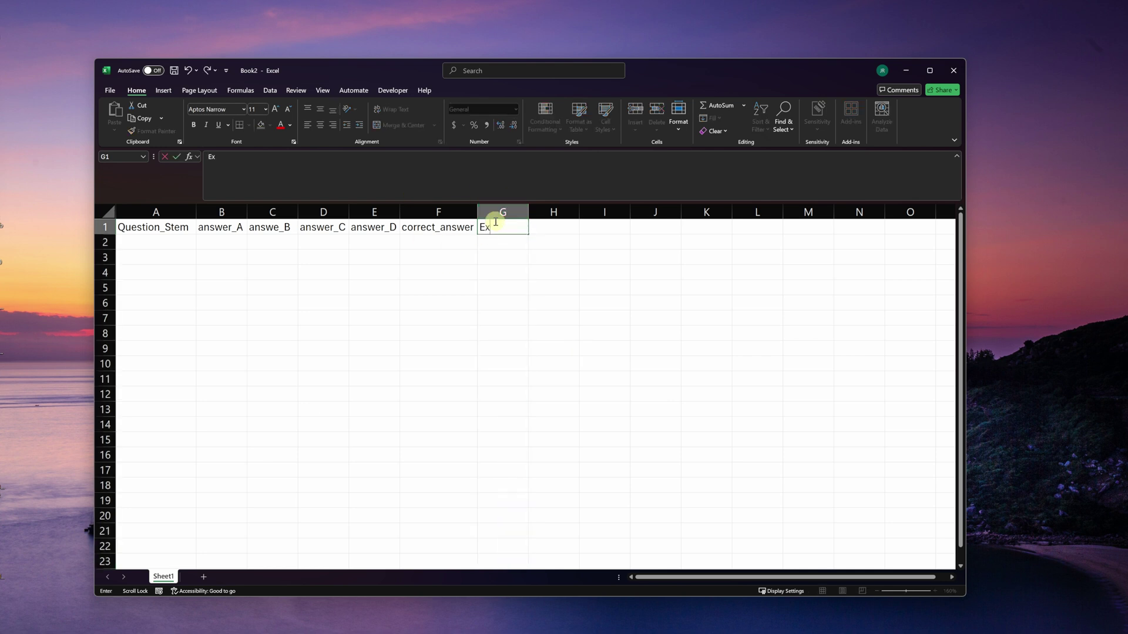
type("planation")
key("Tab")
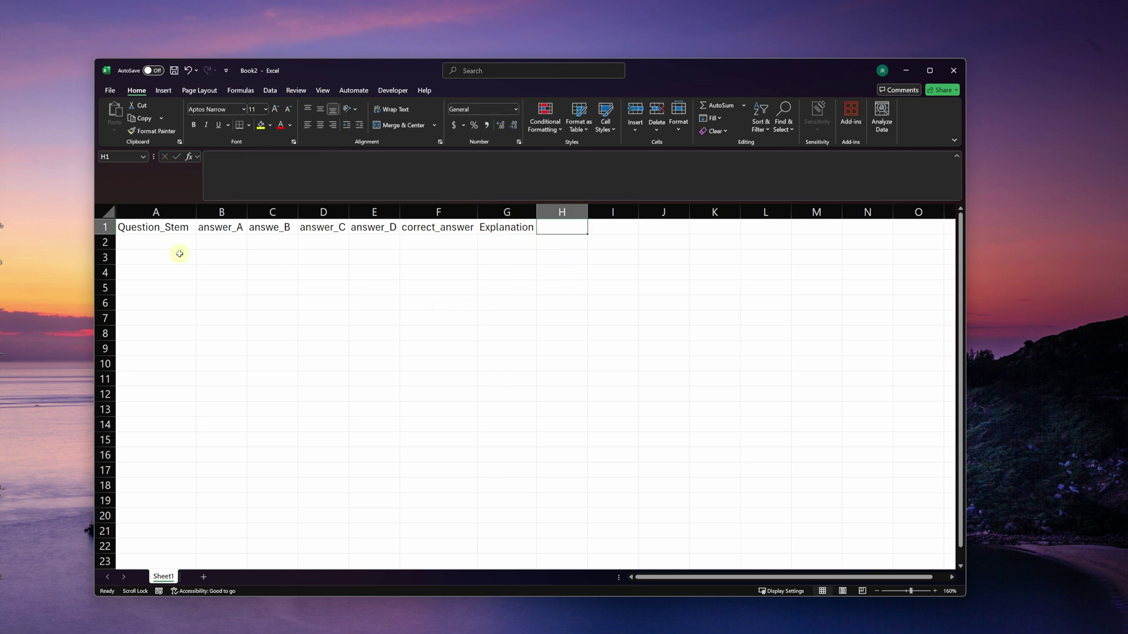
- Widen column A for the question text and switch to the ChatGPT question table
left_click(151, 243)
left_click_drag(196, 212, 251, 212)
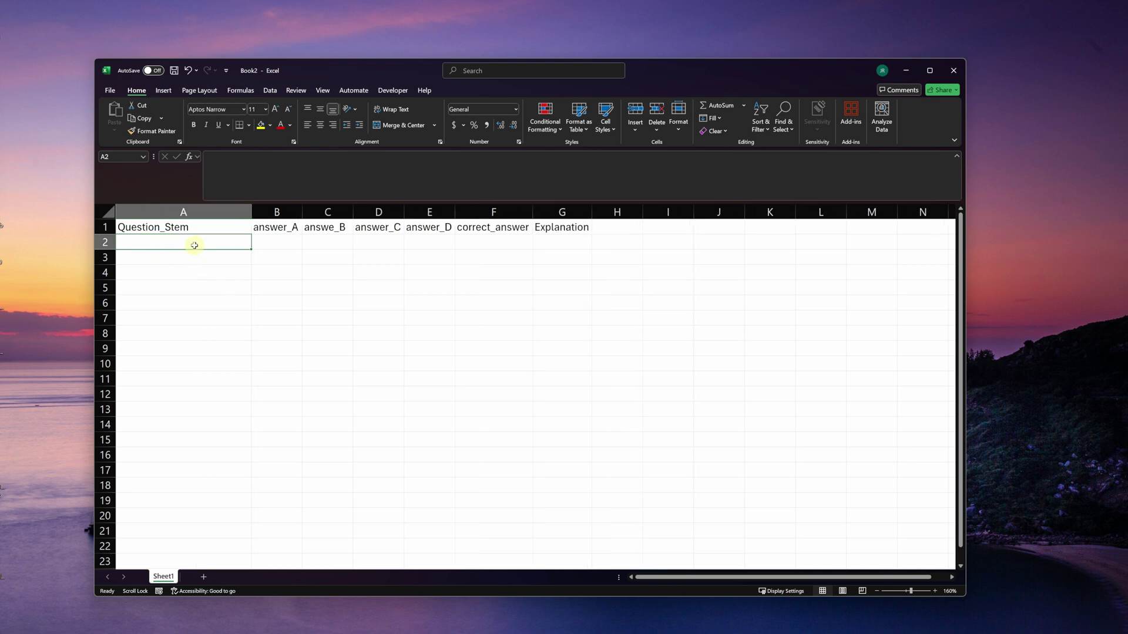
left_click(276, 242)
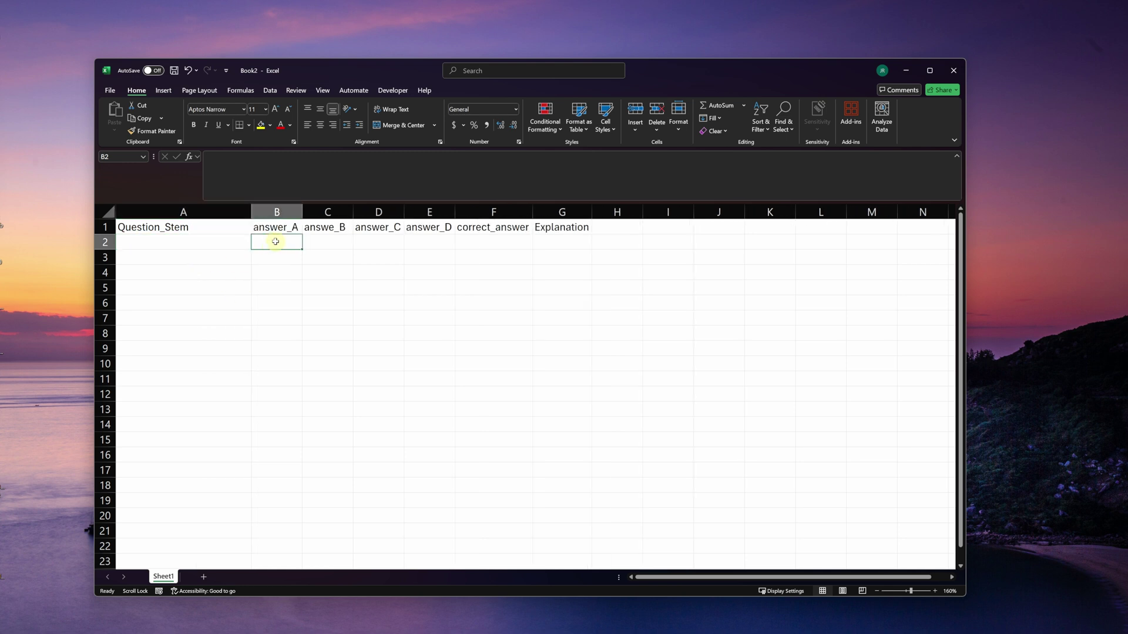
left_click(318, 241)
left_click(365, 245)
left_click(419, 244)
left_click(494, 240)
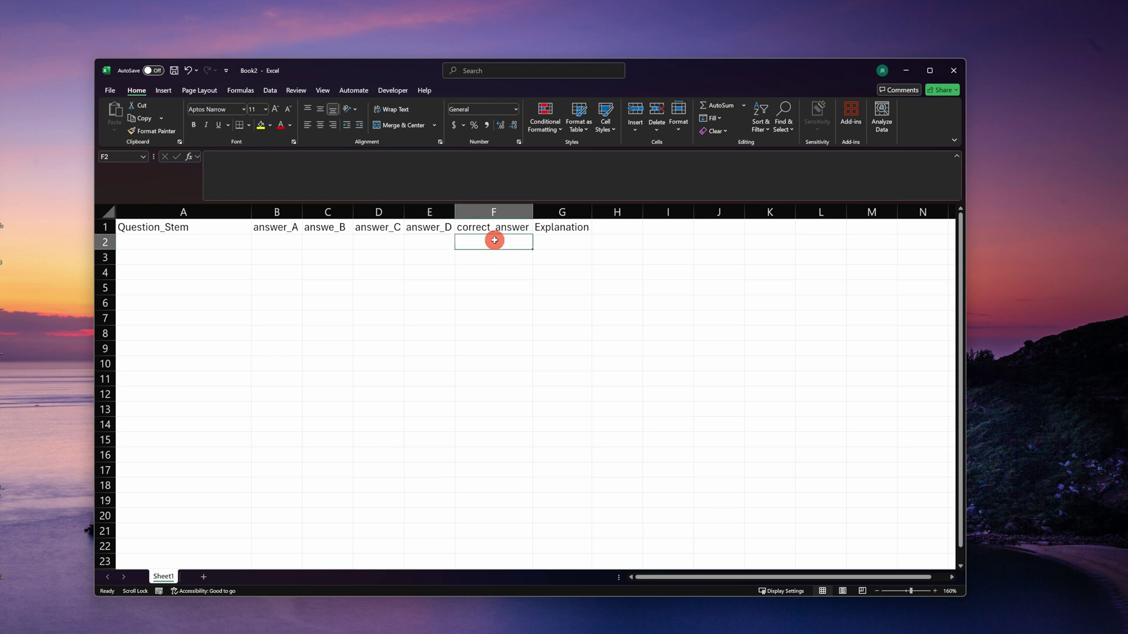
left_click(584, 247)
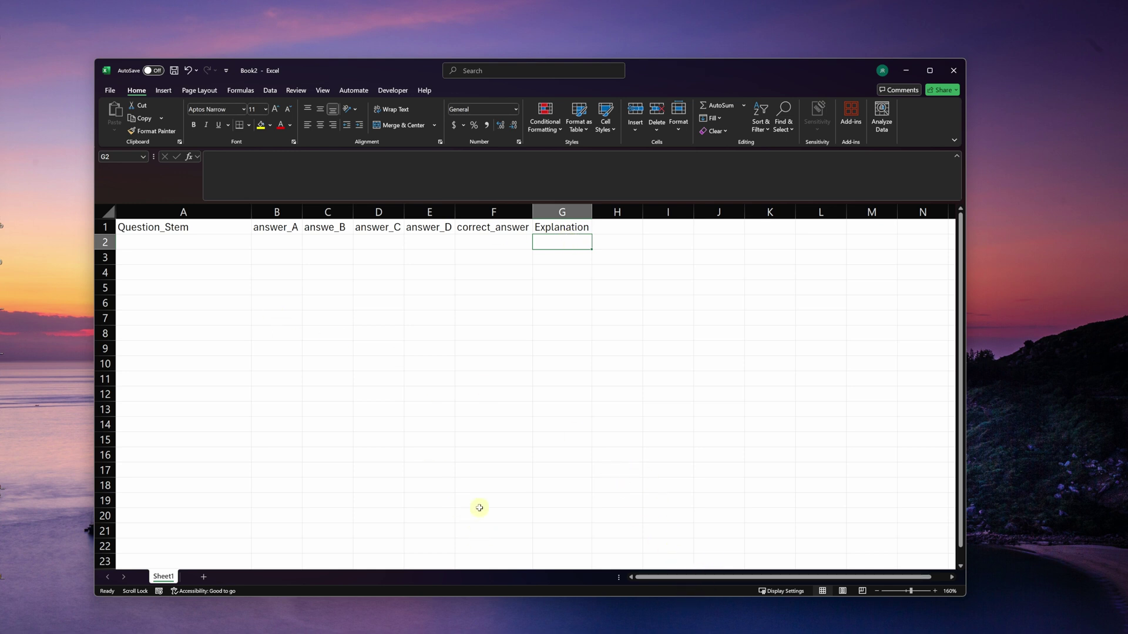
key("alt+Tab")
- Select and copy the whole USMLE table, from the myasthenia gravis question to Factor V Leiden
scroll(615, 382, "down", 3)
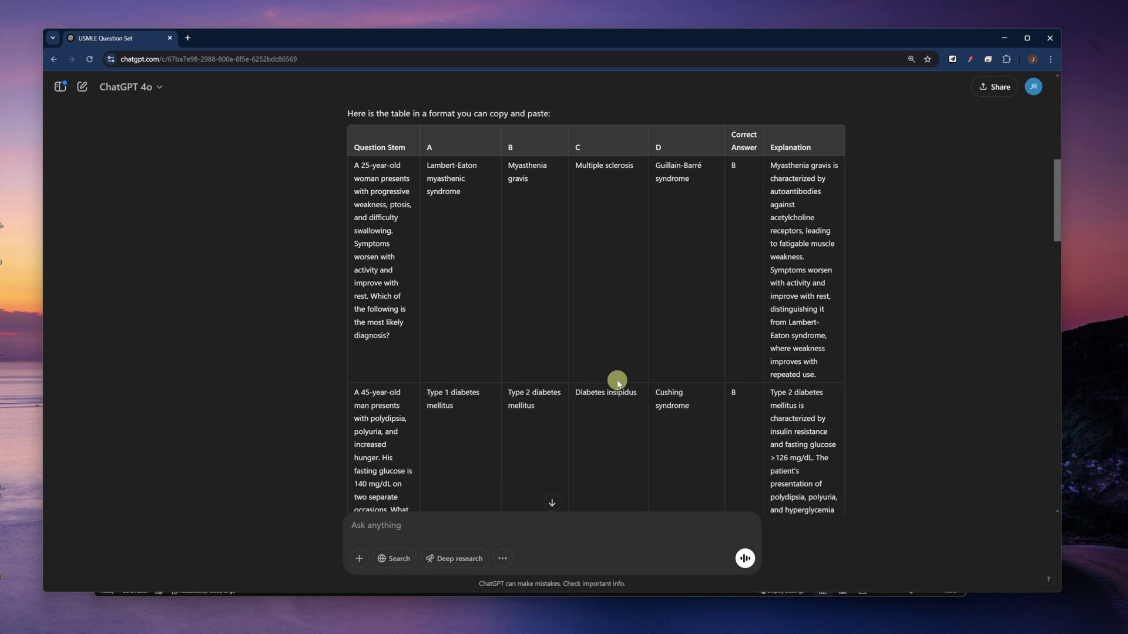
scroll(652, 295, "down", 12)
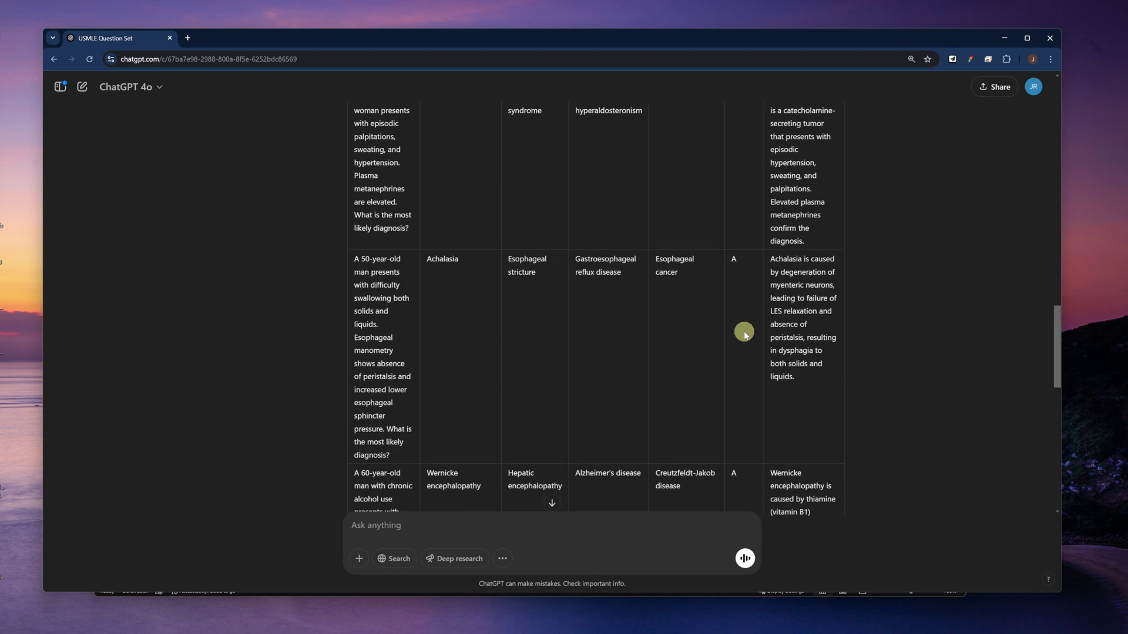
scroll(727, 315, "down", 4)
scroll(587, 374, "up", 15)
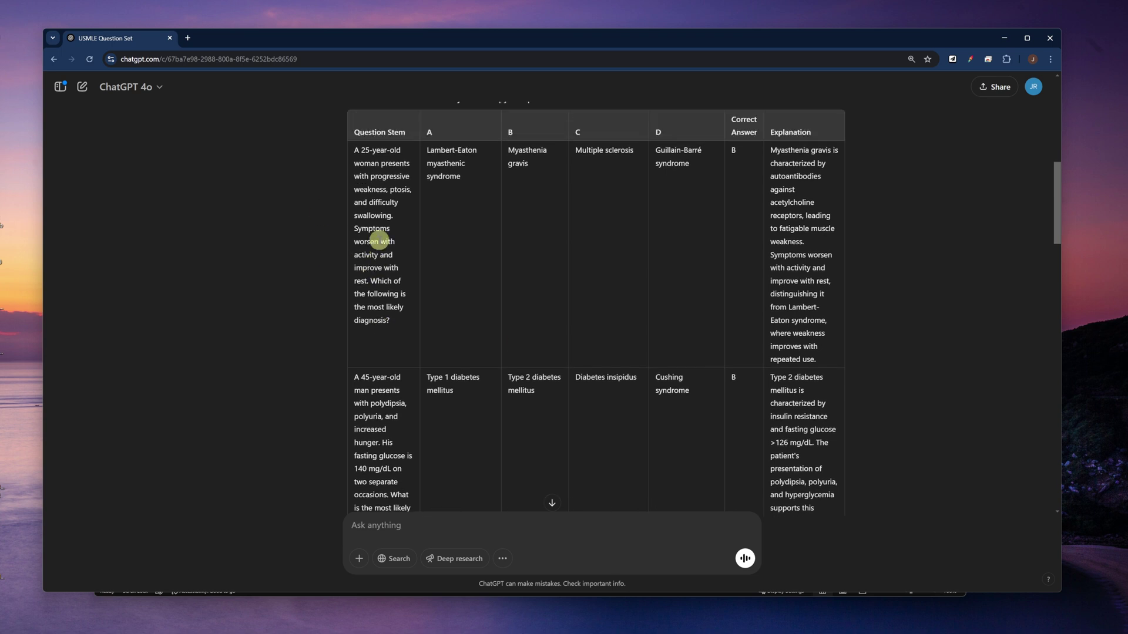
scroll(881, 288, "down", 2)
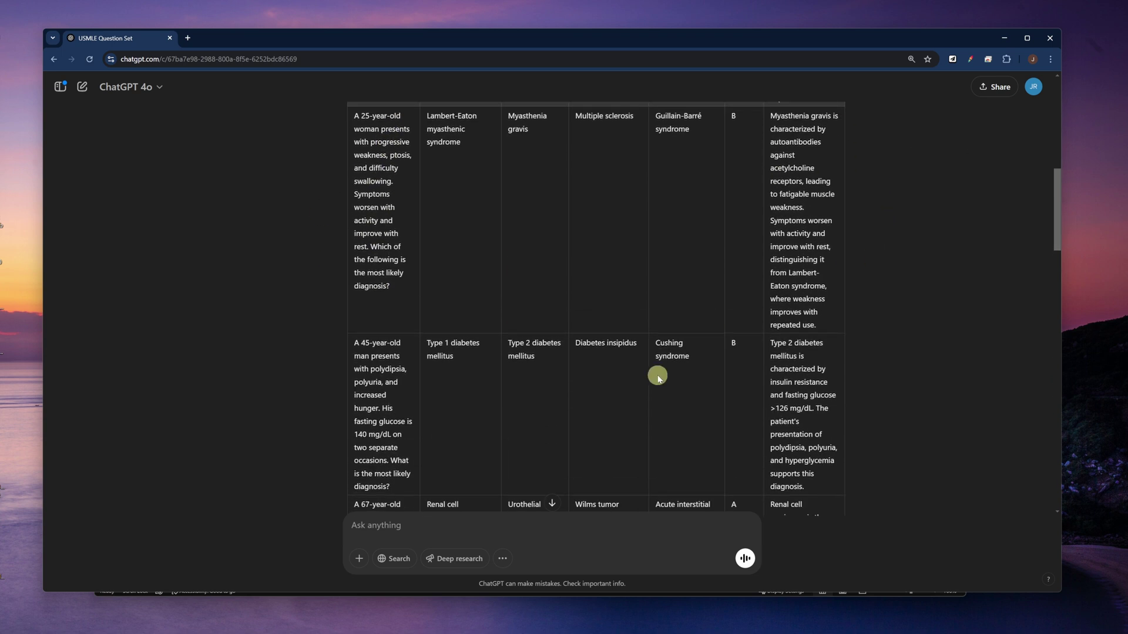
scroll(834, 370, "up", 1)
left_click_drag(355, 161, 838, 390)
scroll(785, 379, "down", 3)
scroll(785, 379, "down", 15)
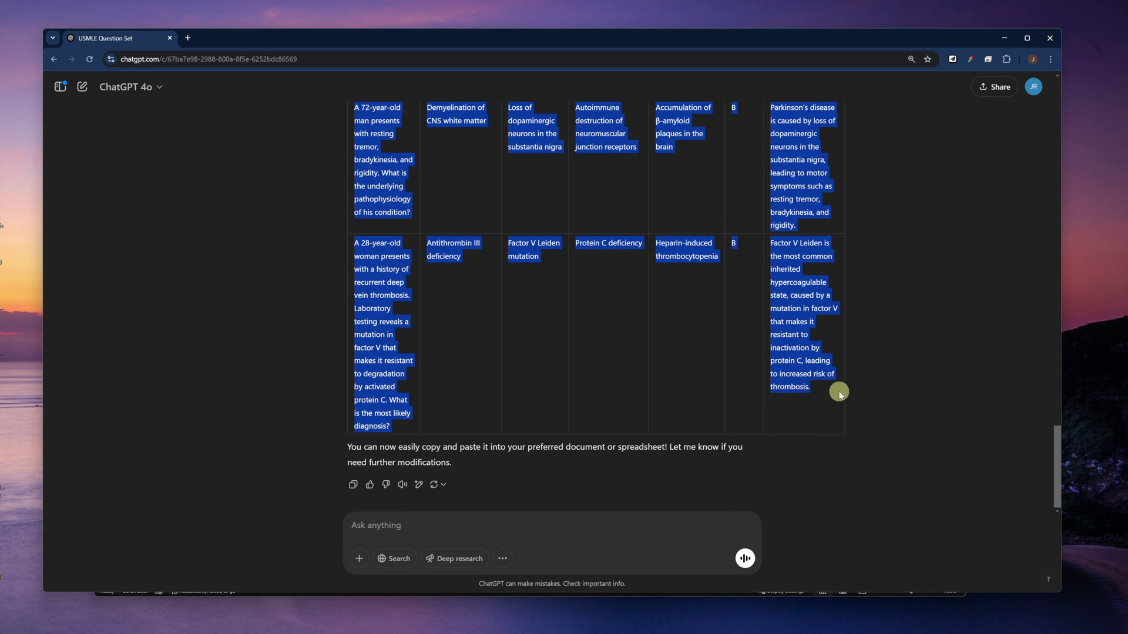
- Paste the copied question table into Excel starting at cell A2
key("alt+Tab")
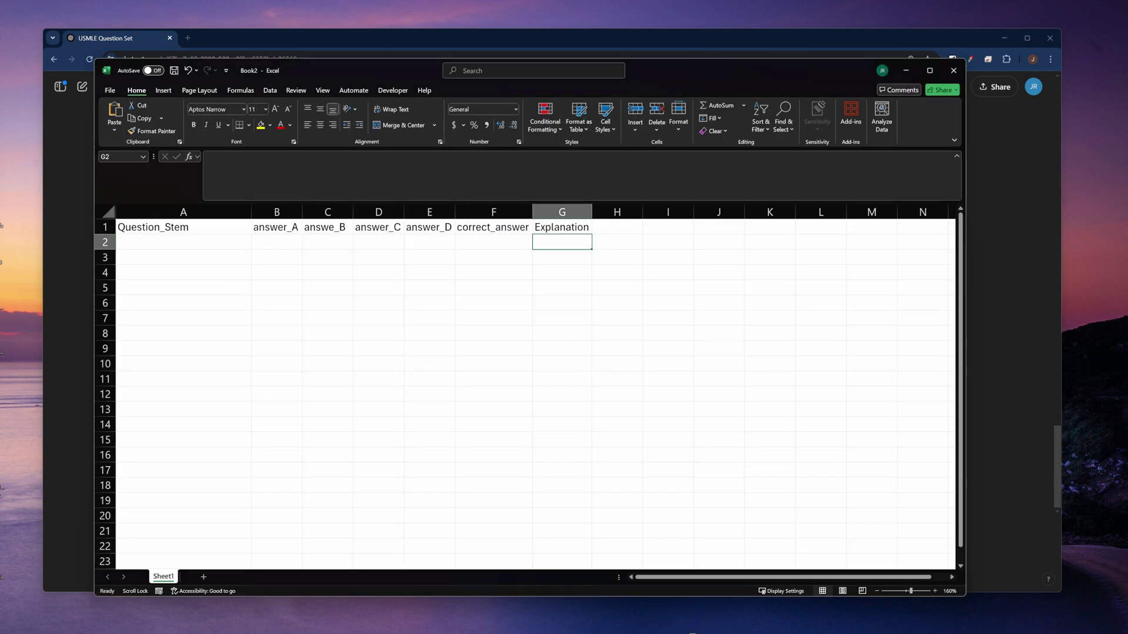
left_click(175, 242)
key("ctrl+v")
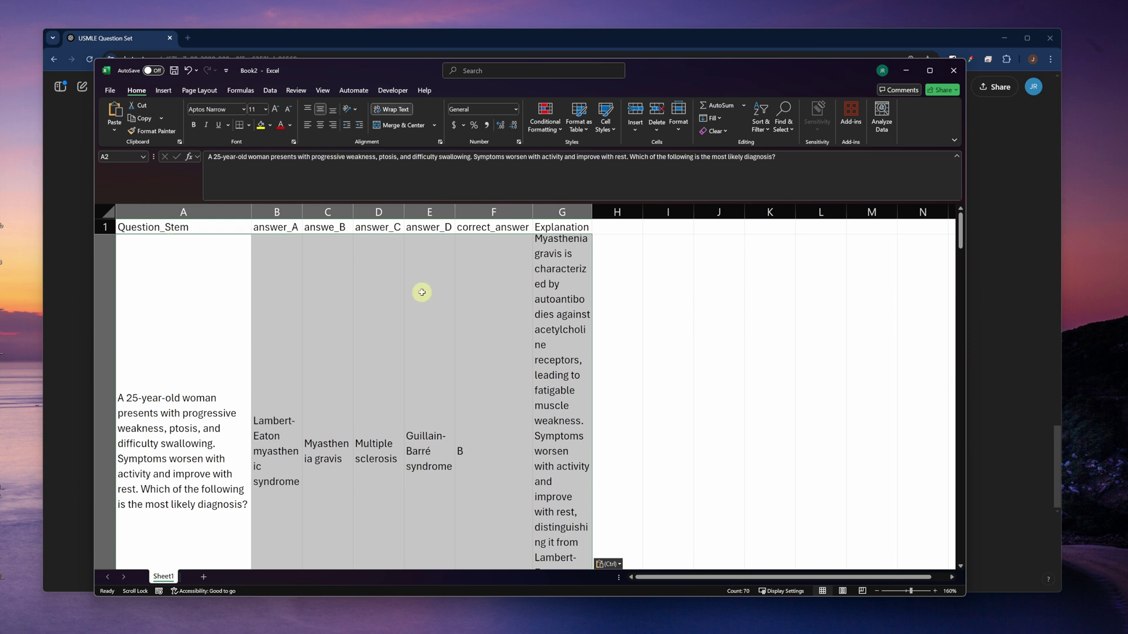
left_click(376, 309)
left_click(562, 335)
- Review the pasted question rows, then minimise Excel to show Anki's deck list
scroll(478, 366, "down", 3)
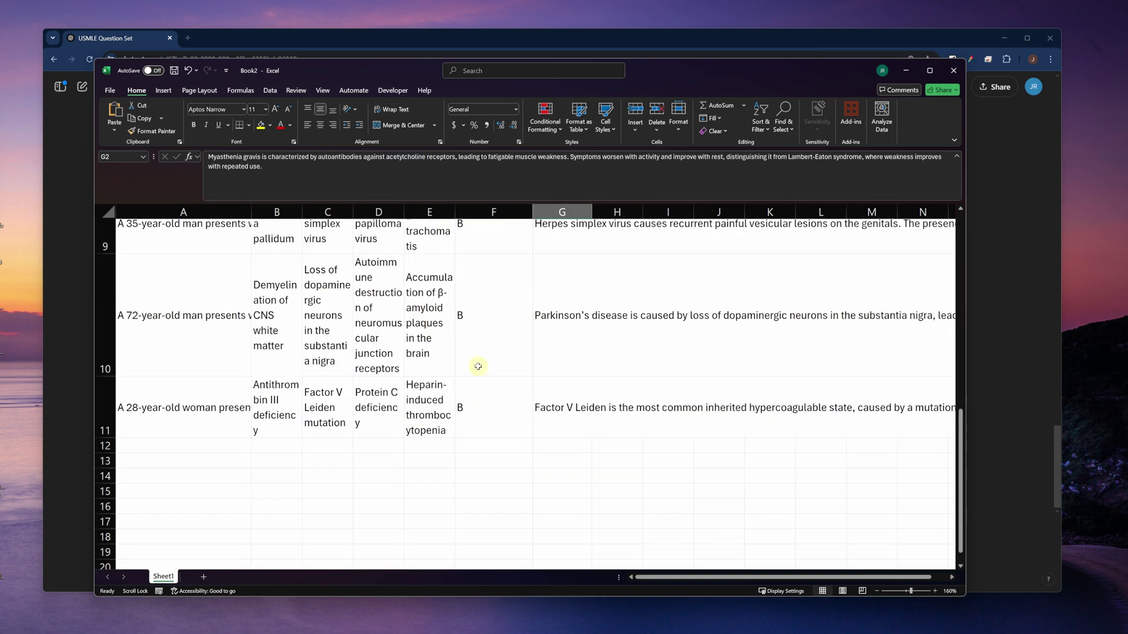
scroll(482, 376, "up", 3)
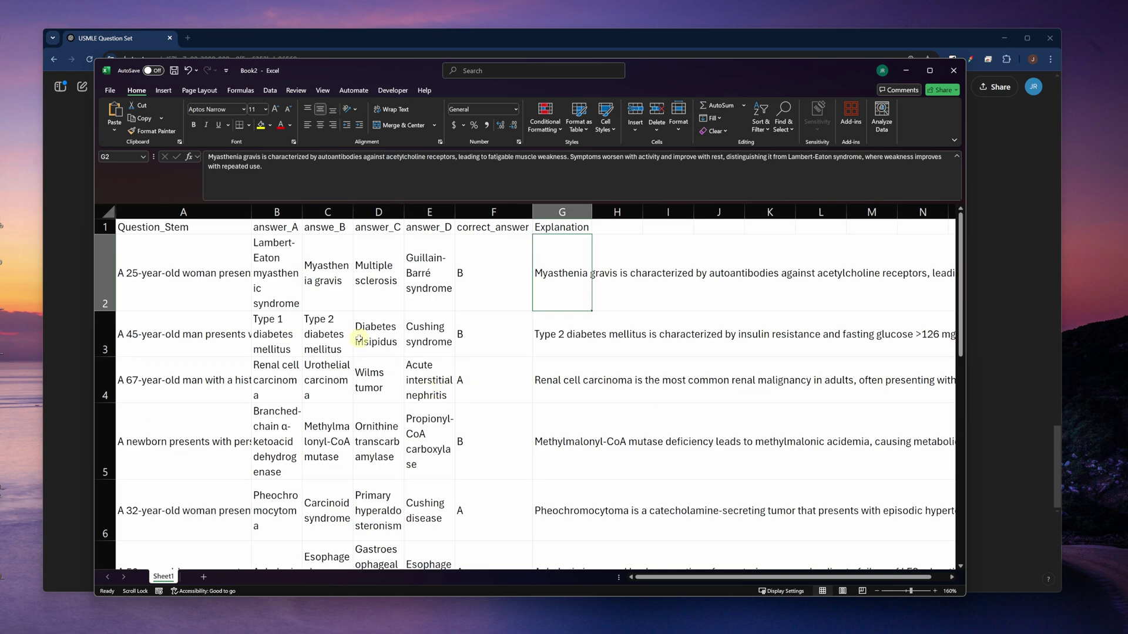
scroll(421, 301, "down", 3)
scroll(429, 347, "up", 3)
left_click(905, 70)
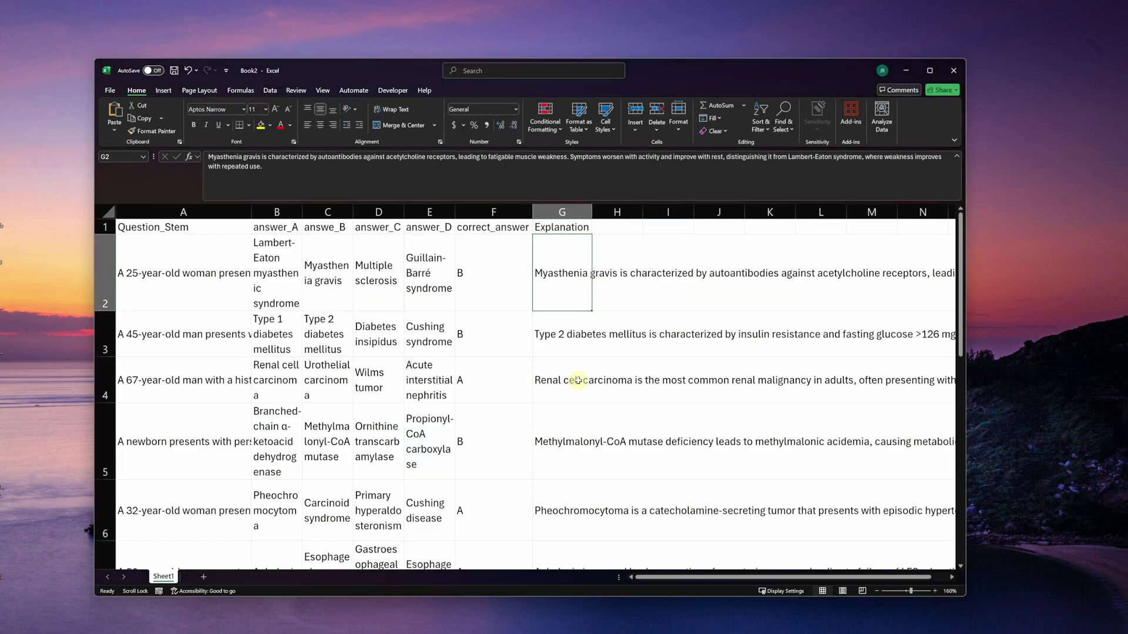
left_click(906, 71)
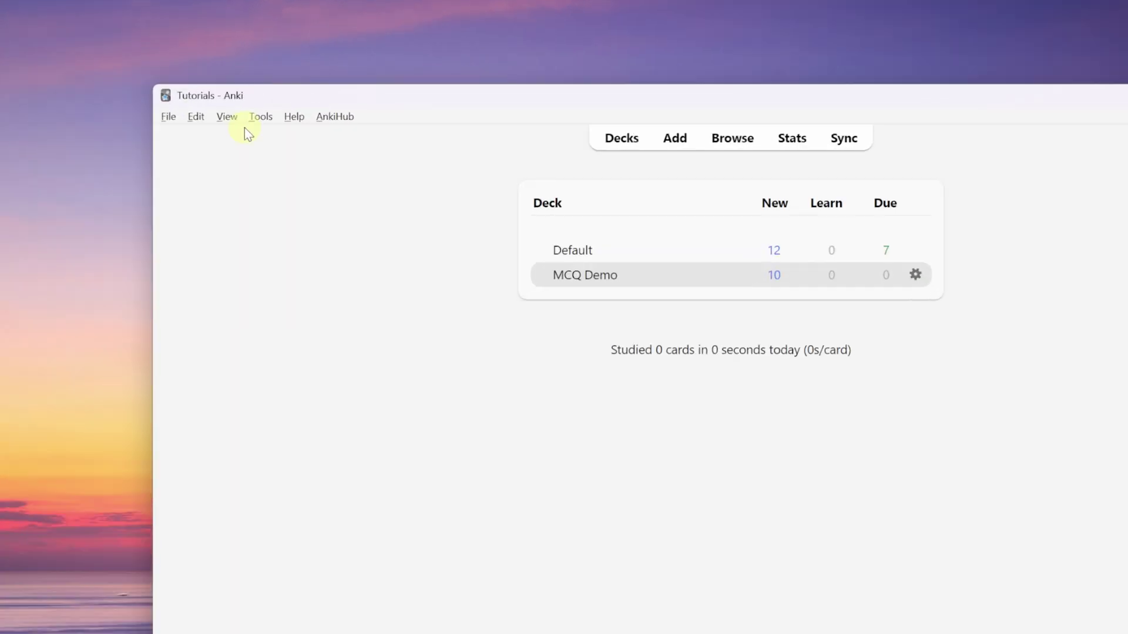
- In Manage Note Types, add a Basic-based note type named Basic MCQ and select it
left_click(263, 87)
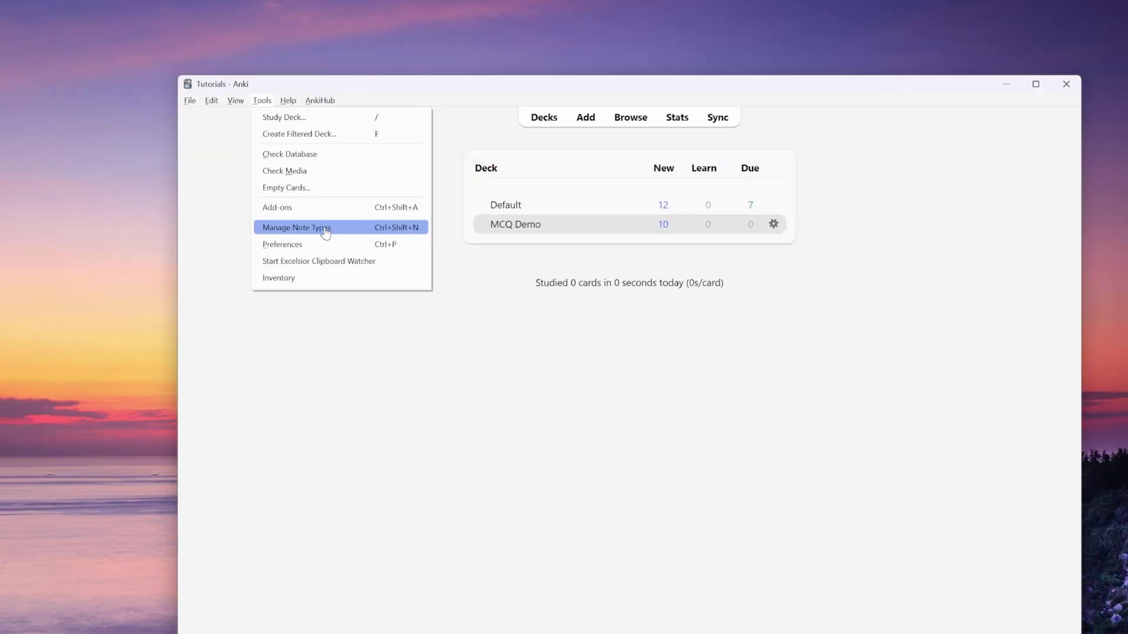
left_click(332, 322)
left_click(602, 291)
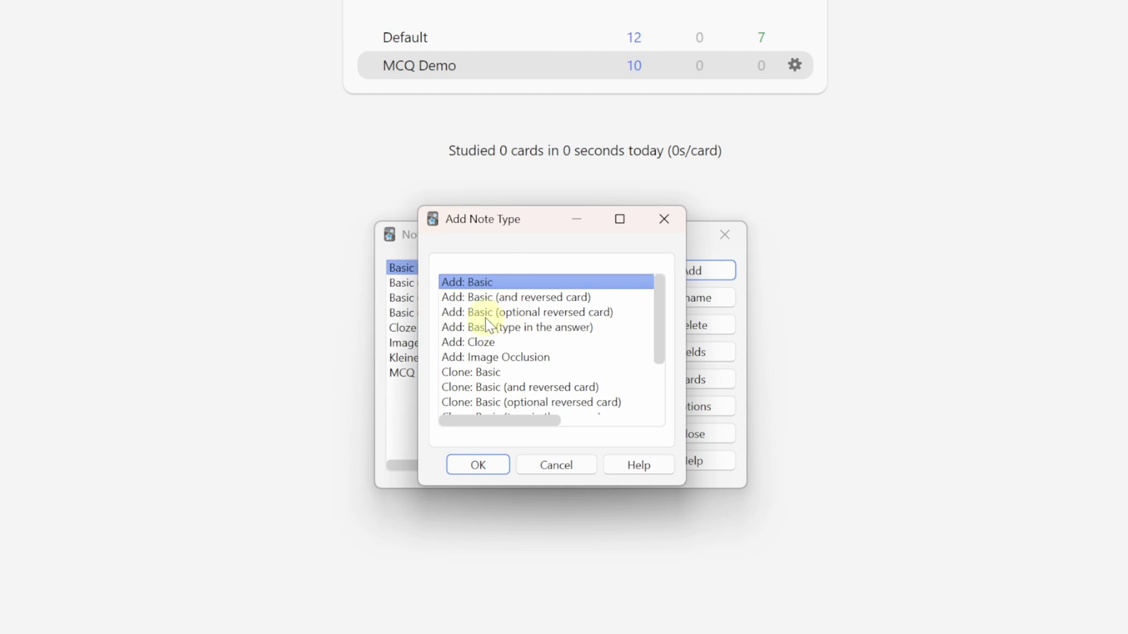
left_click(478, 464)
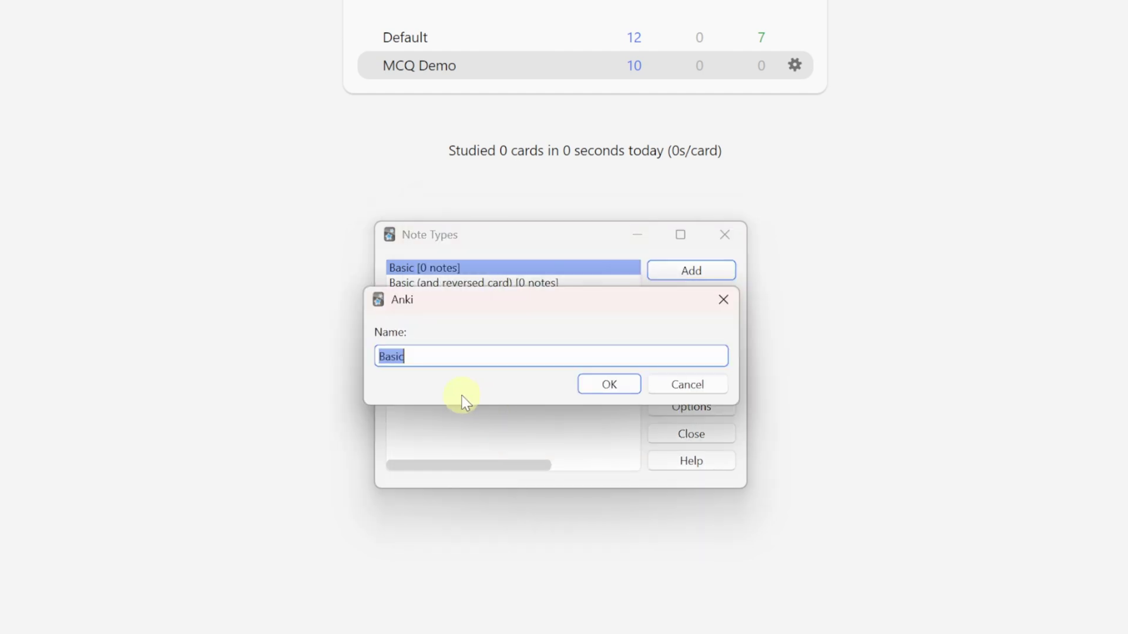
left_click(532, 346)
left_click(624, 388)
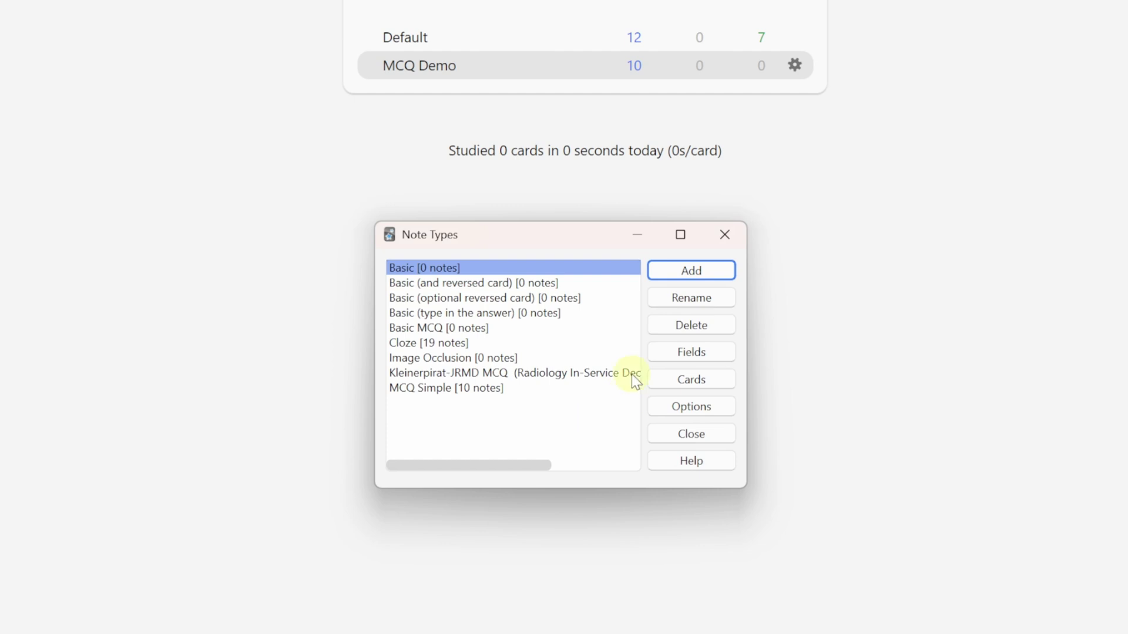
left_click(432, 330)
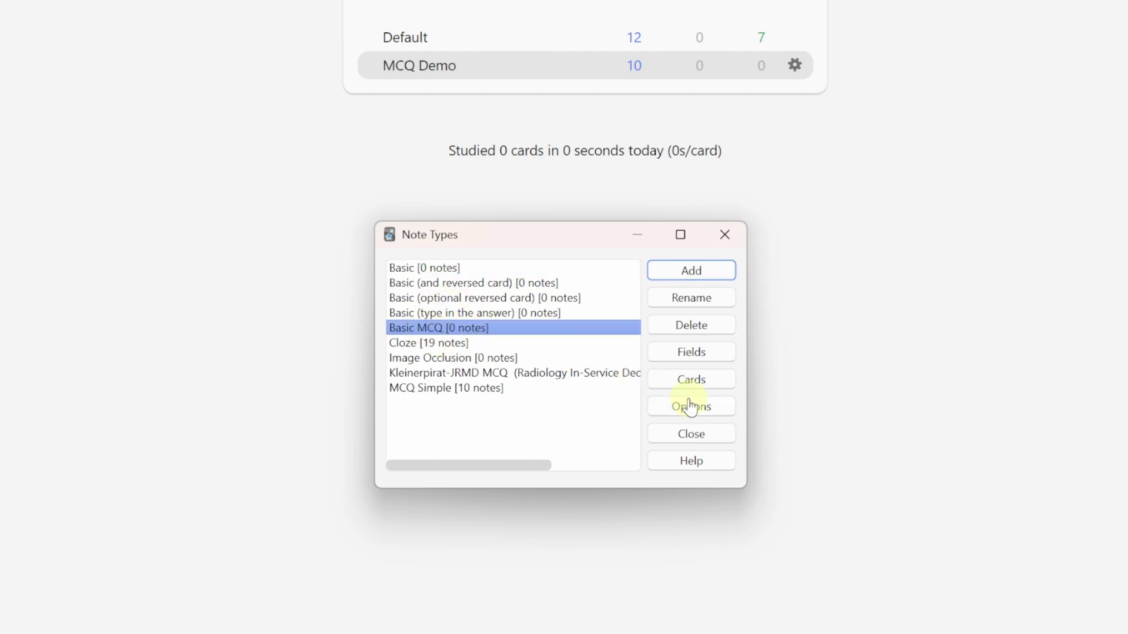
- Rename the Front and Back fields to Question_Stem and answer_A
left_click(698, 357)
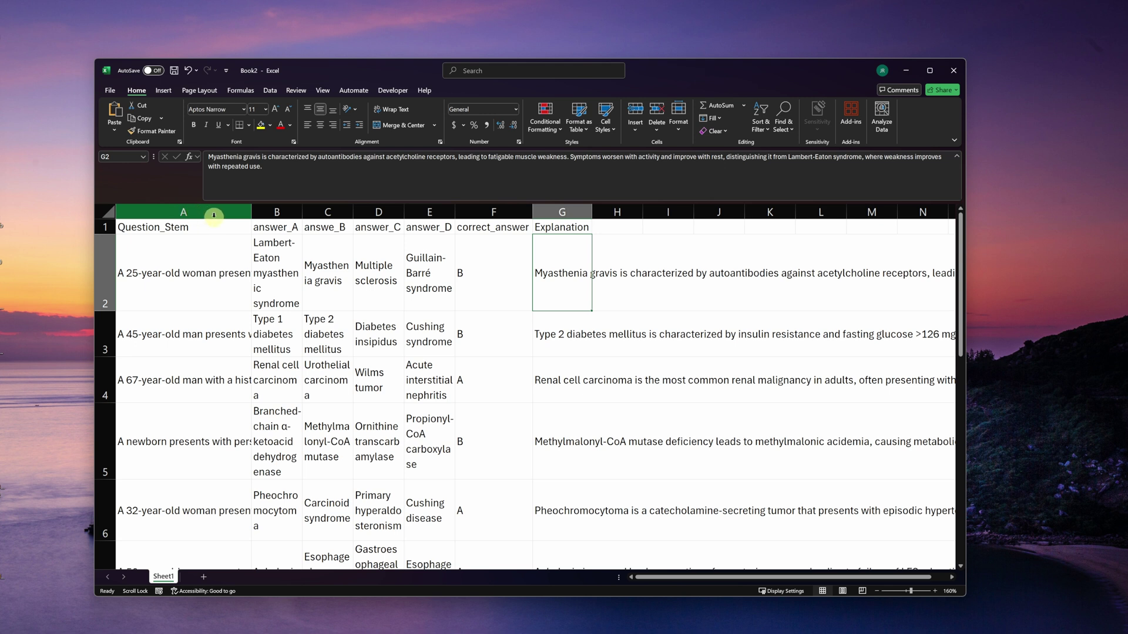
left_click(905, 70)
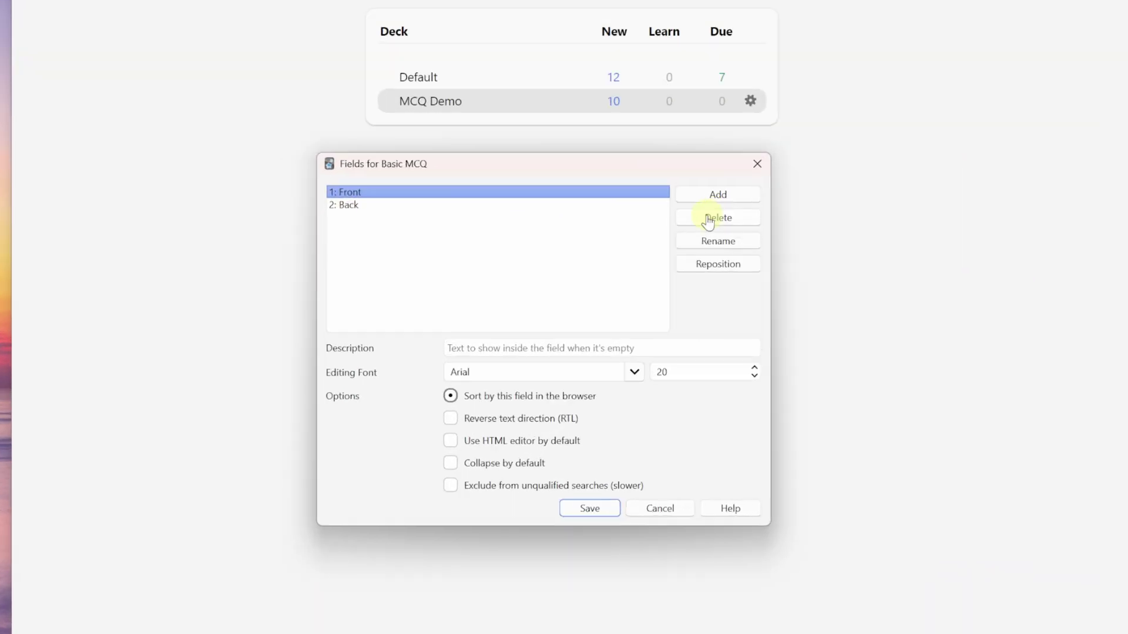
left_click(764, 233)
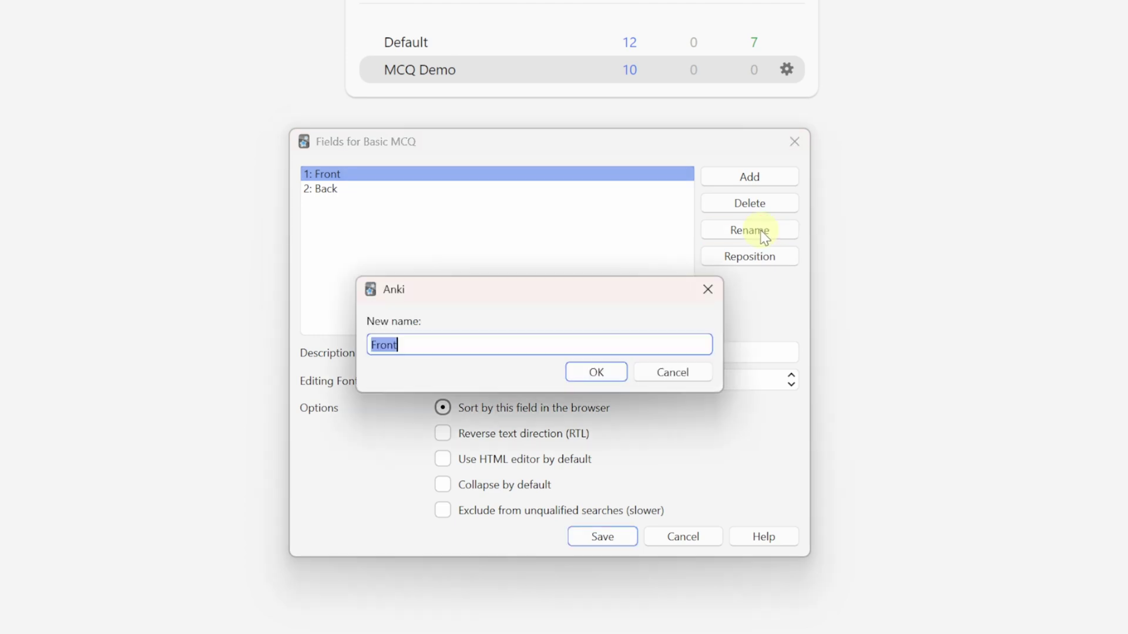
type("Question_Stem")
key("Return")
key("Down")
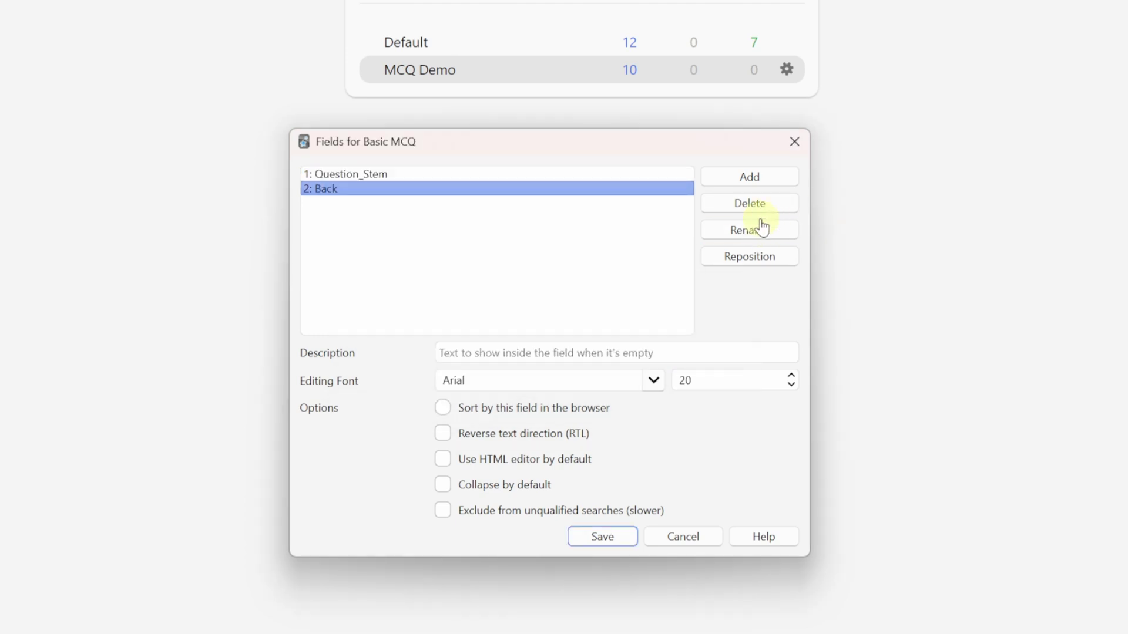
left_click(757, 232)
type("answer_A")
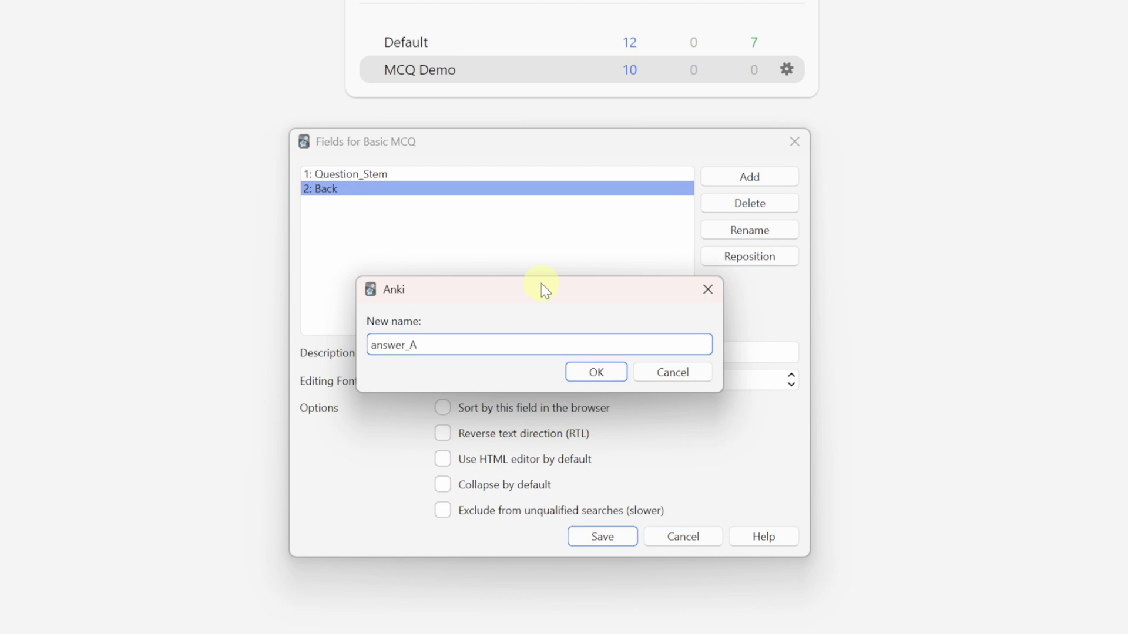
left_click(599, 374)
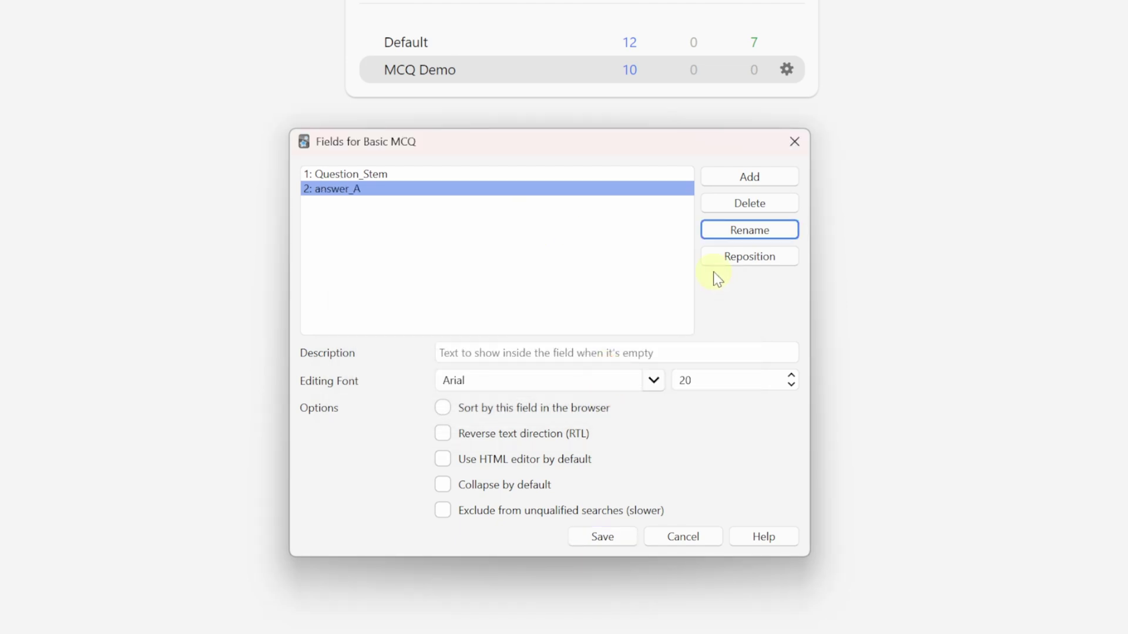
- Add fields answer_B, answer_C and answer_D, correcting answer_c's capitalisation
left_click(747, 178)
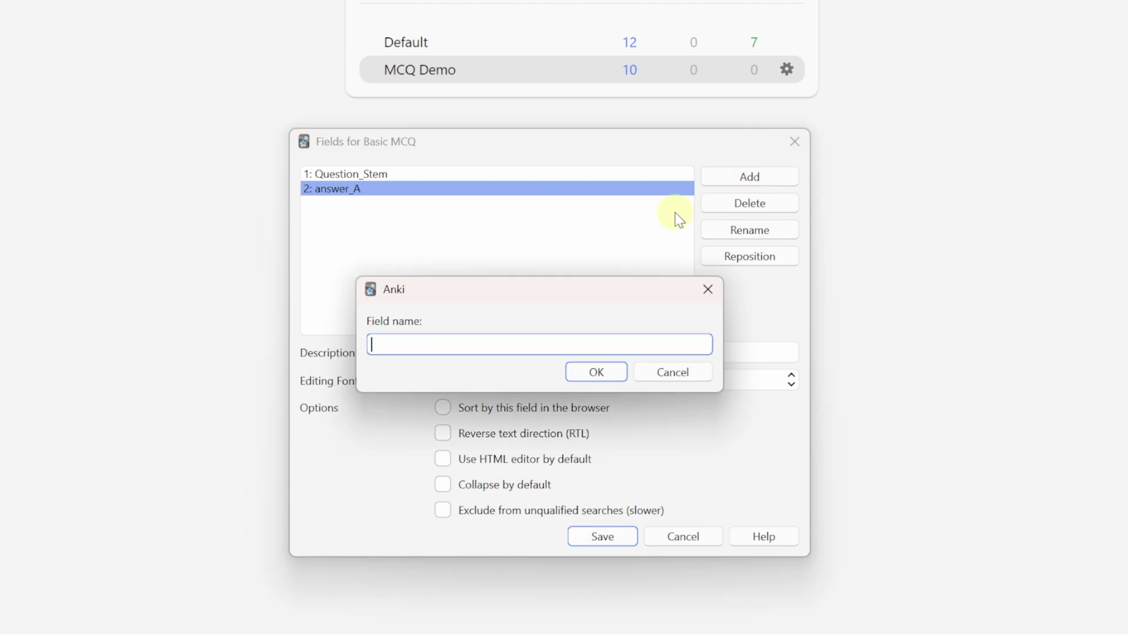
type("answer_B")
key("Return")
key("Return")
type("answer_c")
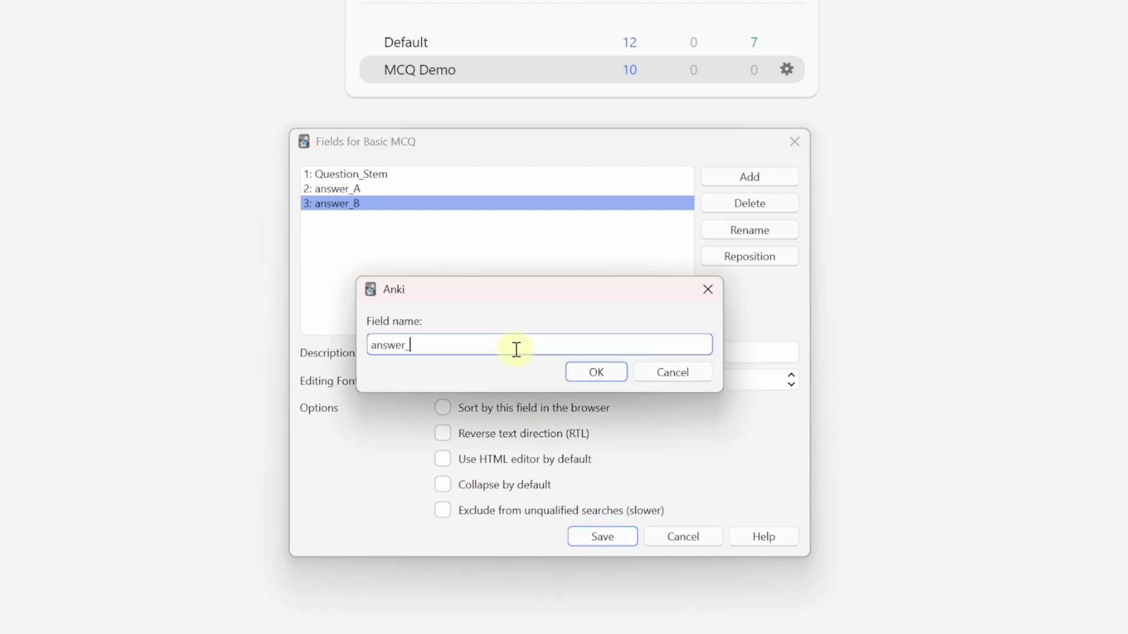
key("Return")
key("Return")
type("answer")
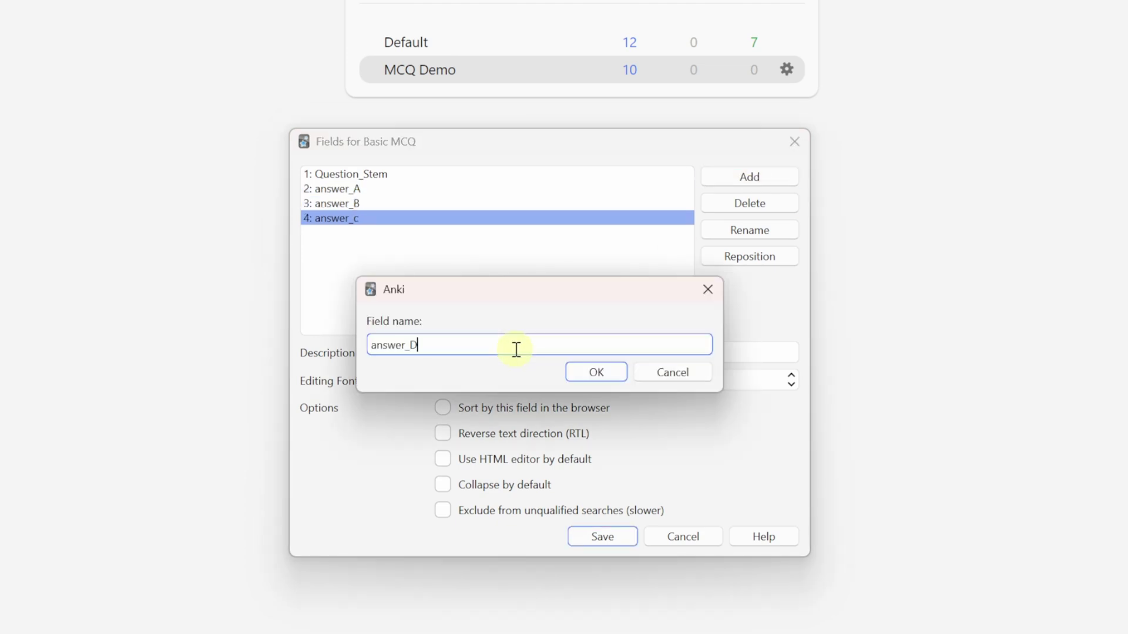
type("_D")
key("Return")
left_click(500, 218)
left_click(749, 232)
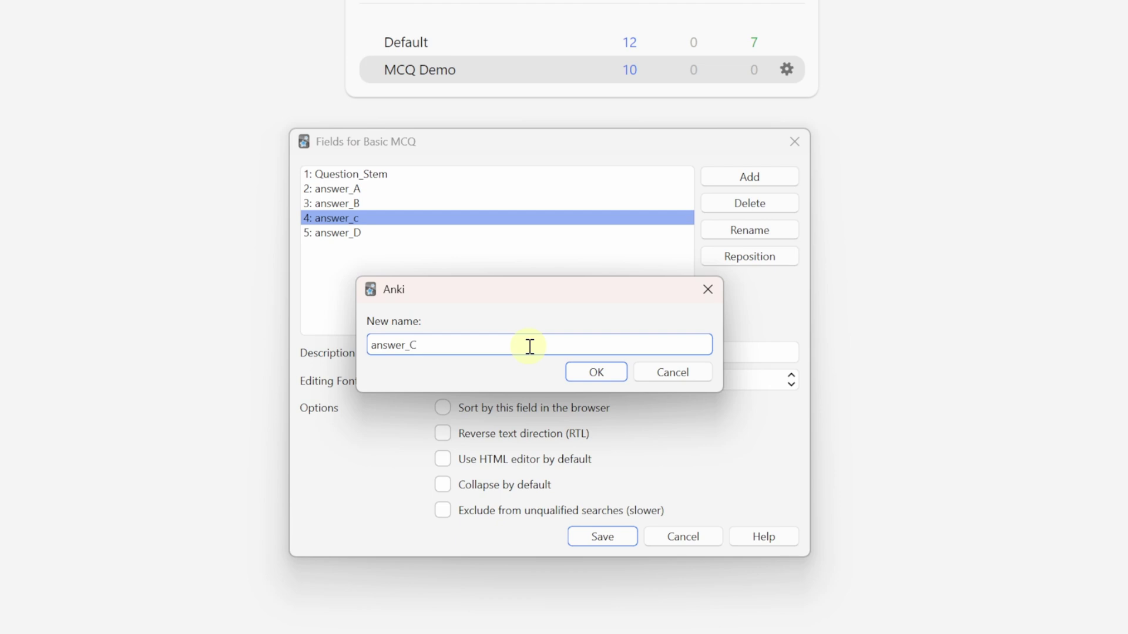
key("Return")
- Add the Correct_Answer and Explanation fields and save the field list
left_click(749, 177)
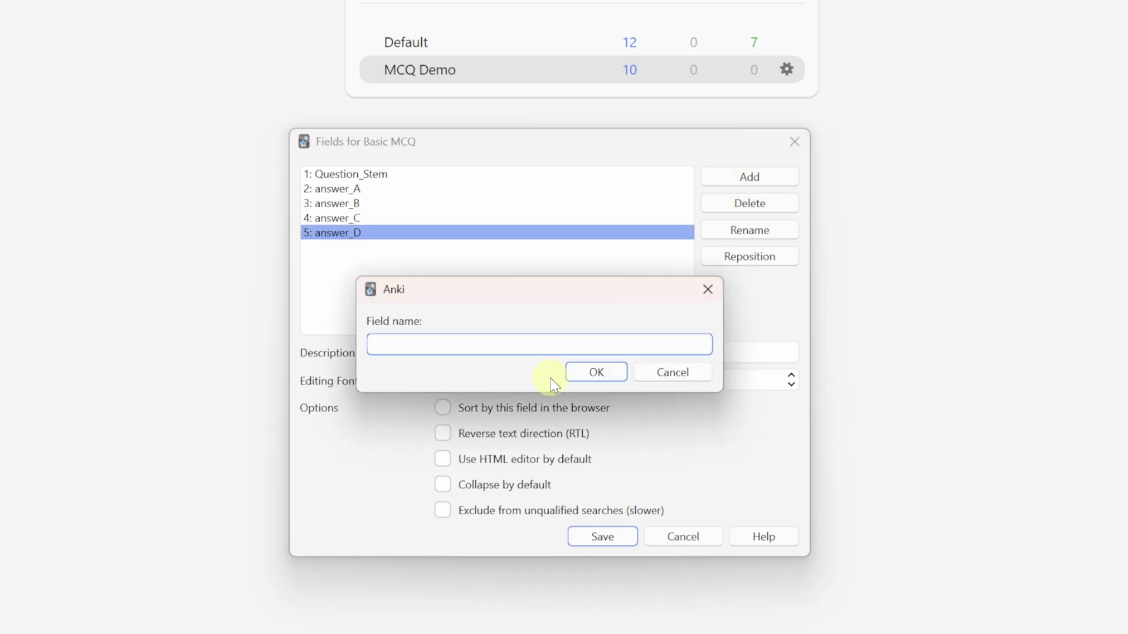
type("Correct_Answer")
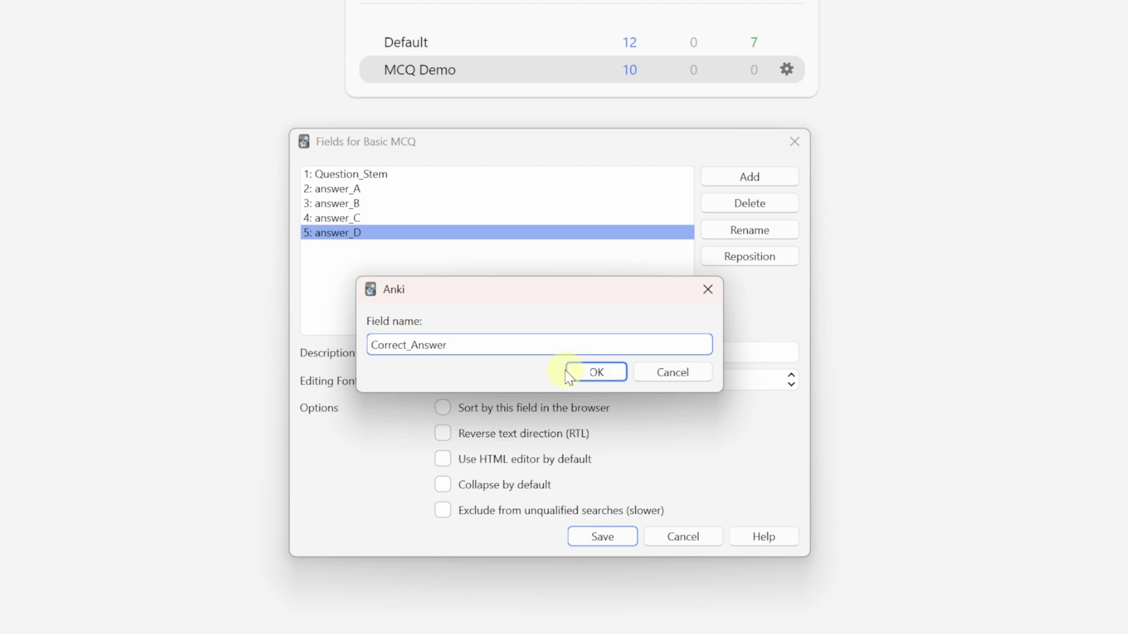
left_click(568, 374)
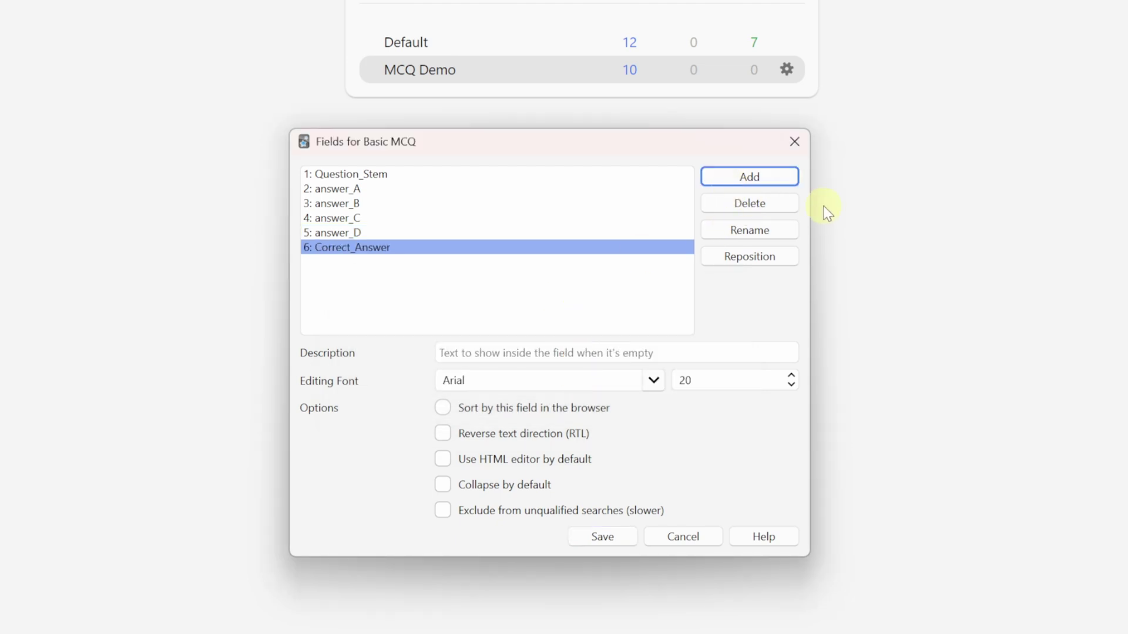
left_click(750, 178)
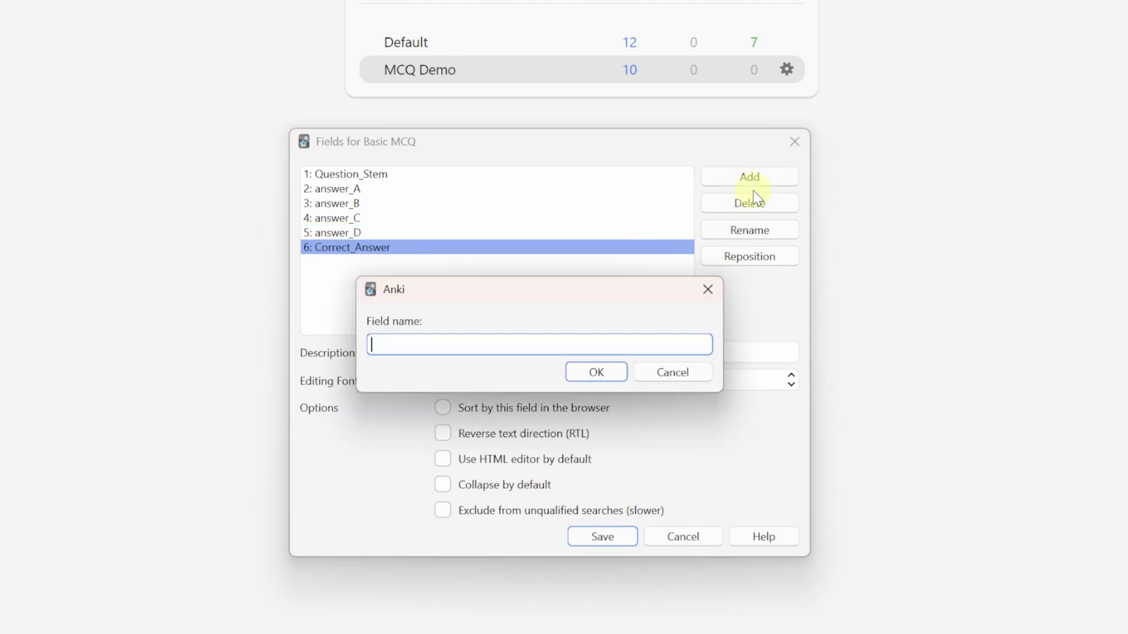
type("Explanation")
left_click(595, 378)
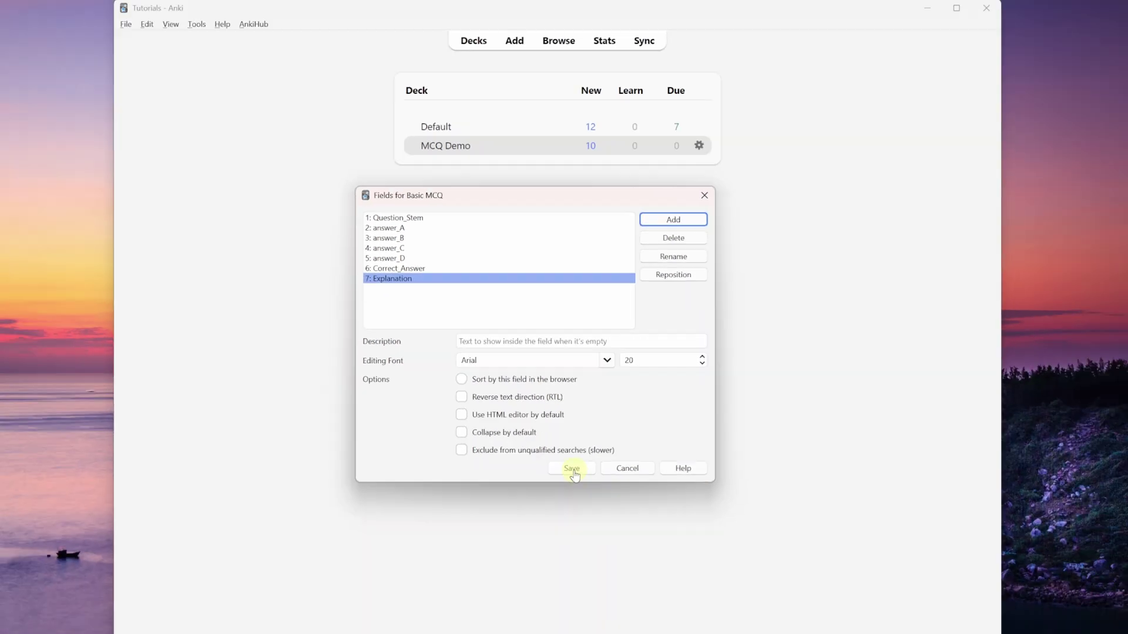
left_click(605, 538)
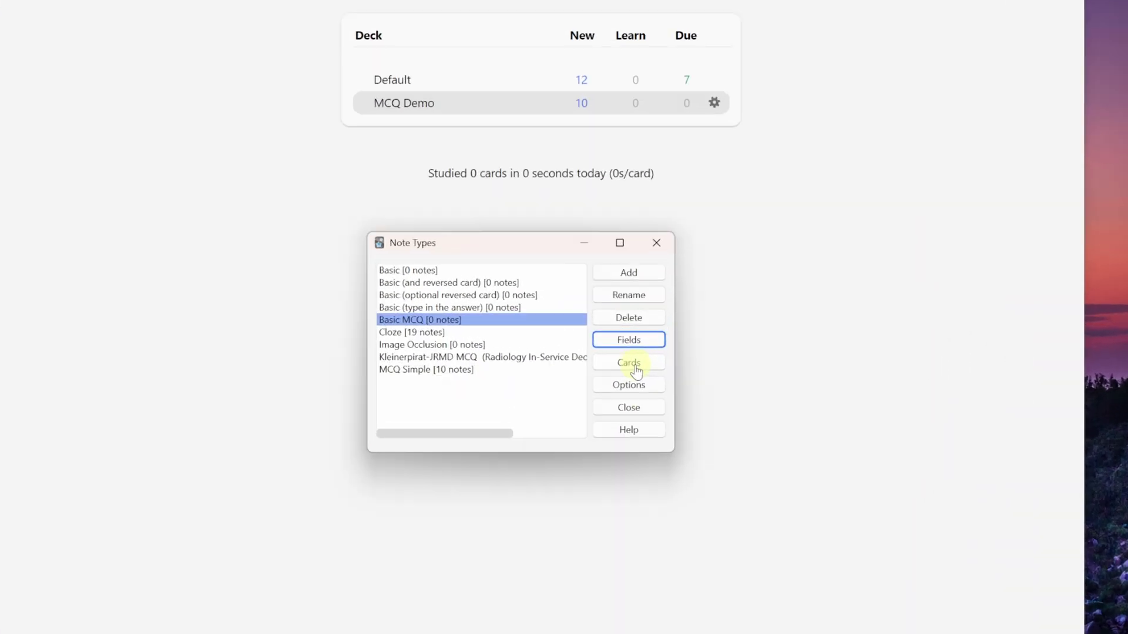
- Open the Basic MCQ card templates and insert a field on a new line after {{Question_Stem}}
left_click(602, 349)
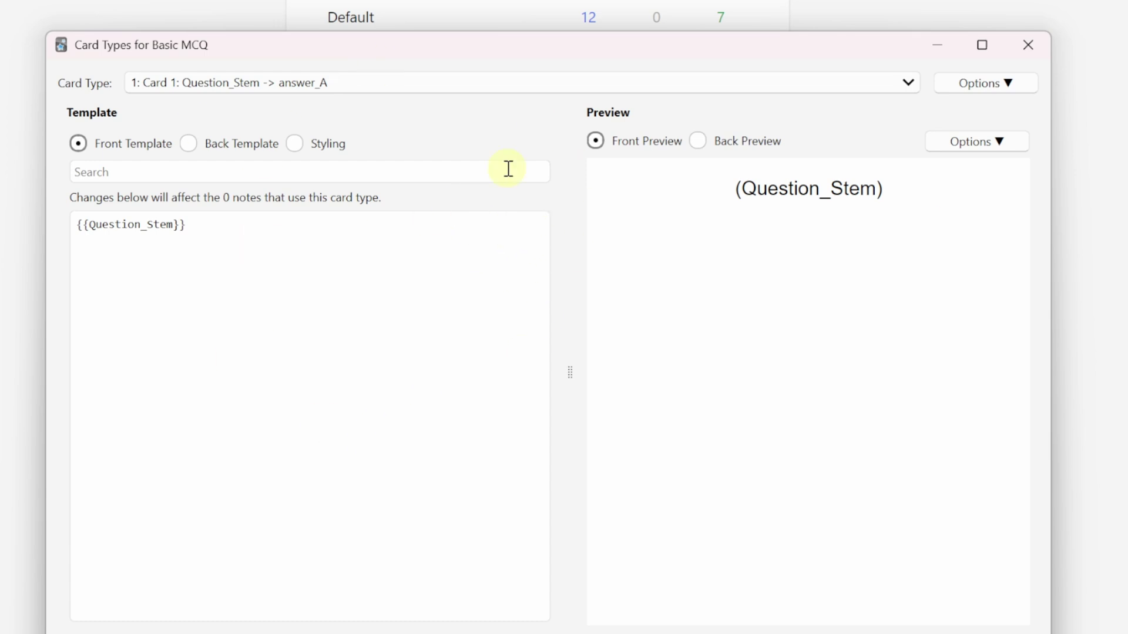
left_click(201, 150)
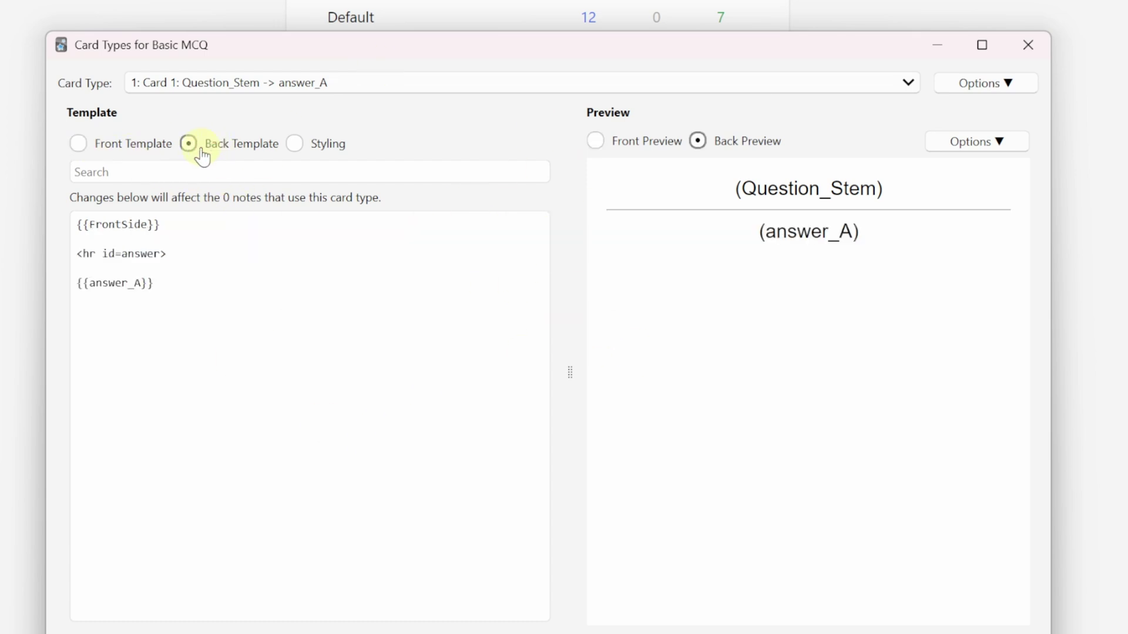
left_click(327, 152)
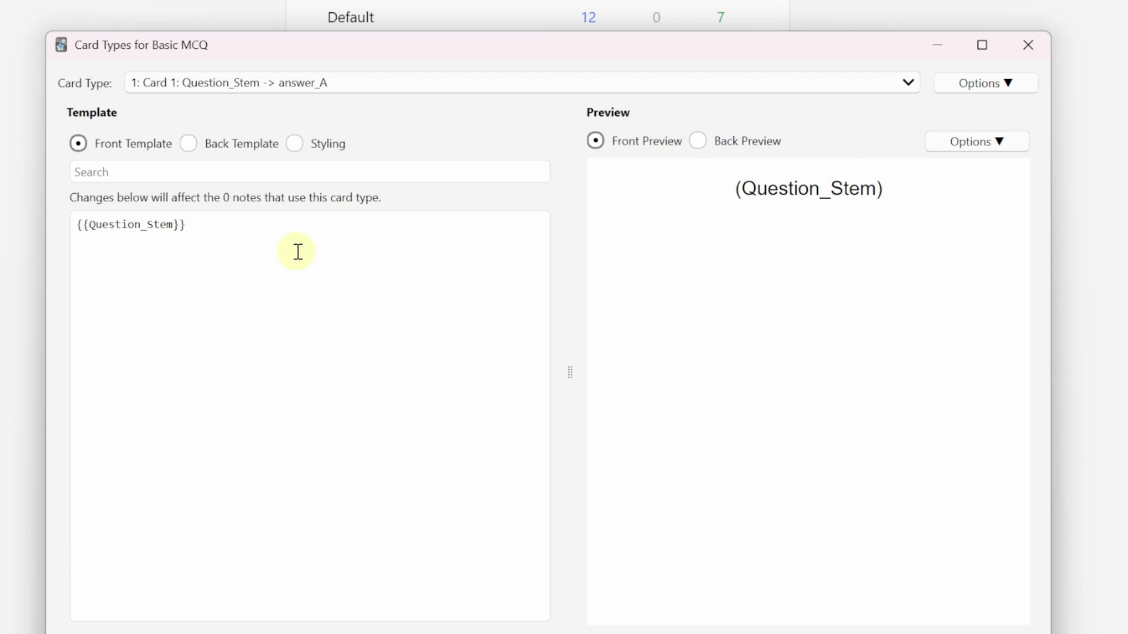
triple_click(211, 230)
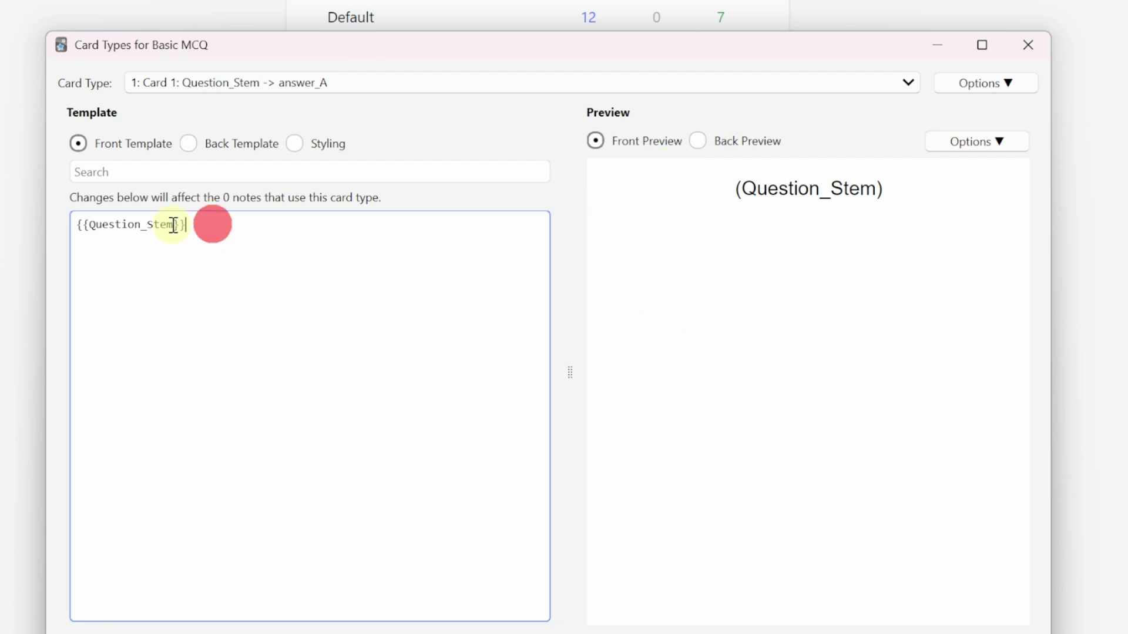
left_click(231, 236)
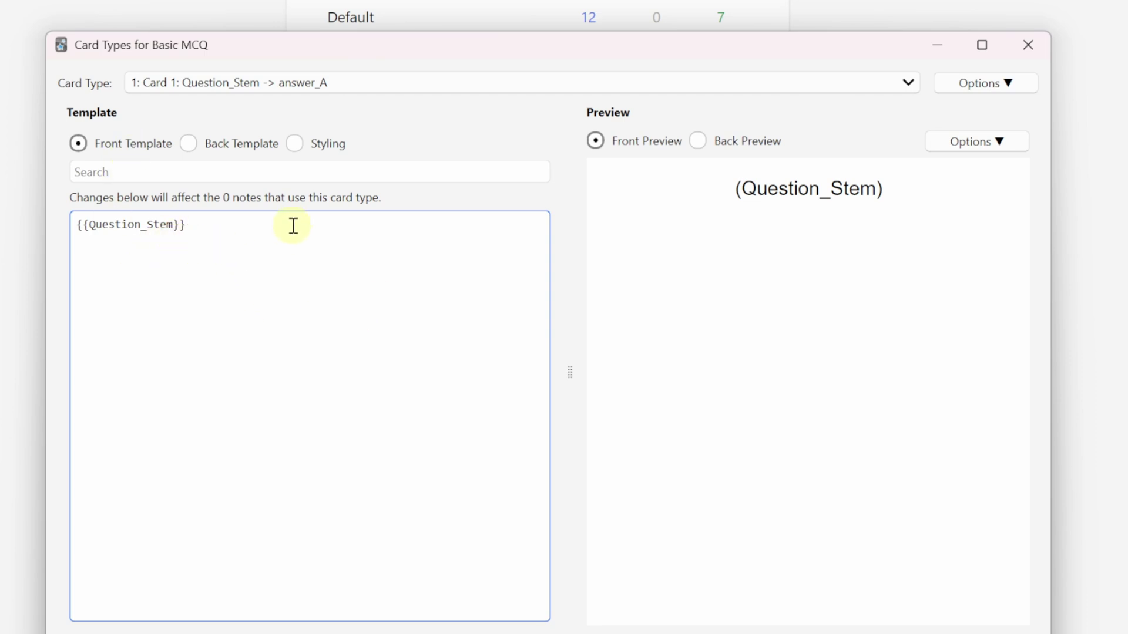
key("Return")
key("Return")
key("ctrl+shift+f")
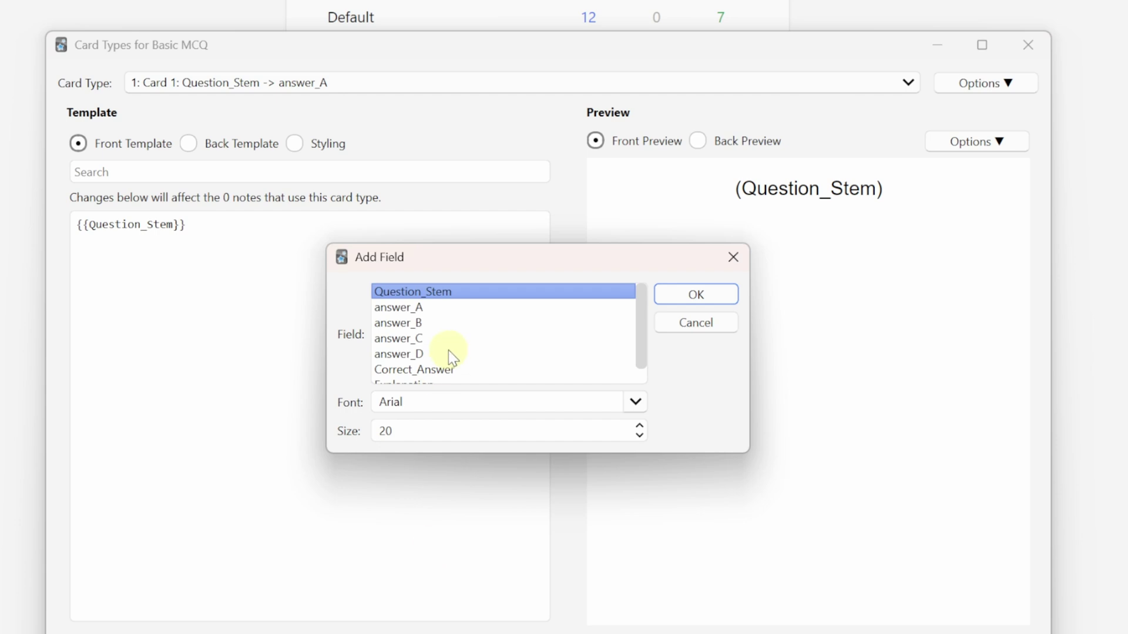
- Insert the answer_A, answer_B, answer_C and answer_D fields into the front template
left_click(411, 309)
left_click(682, 294)
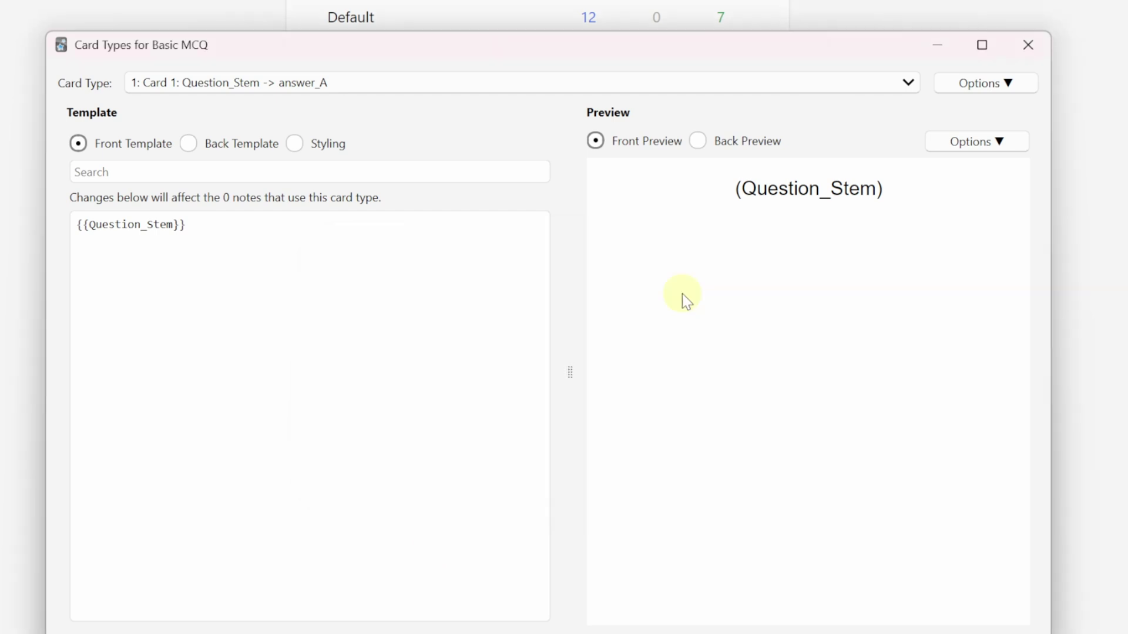
key("ctrl+shift+f")
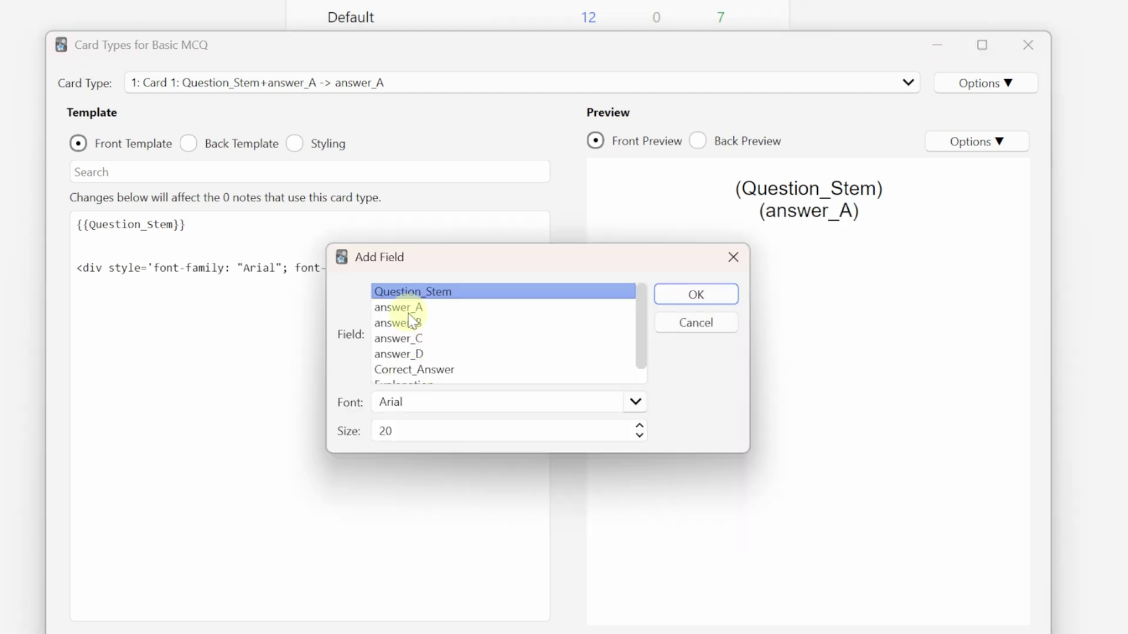
left_click(462, 322)
left_click(675, 294)
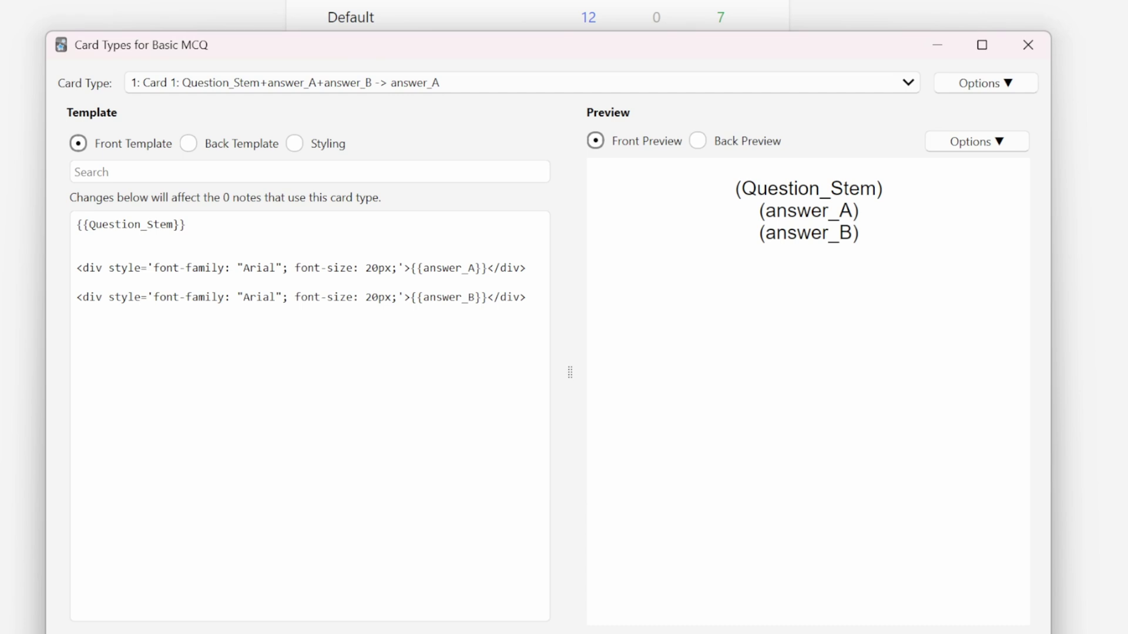
key("ctrl+shift+f")
left_click(425, 336)
left_click(695, 294)
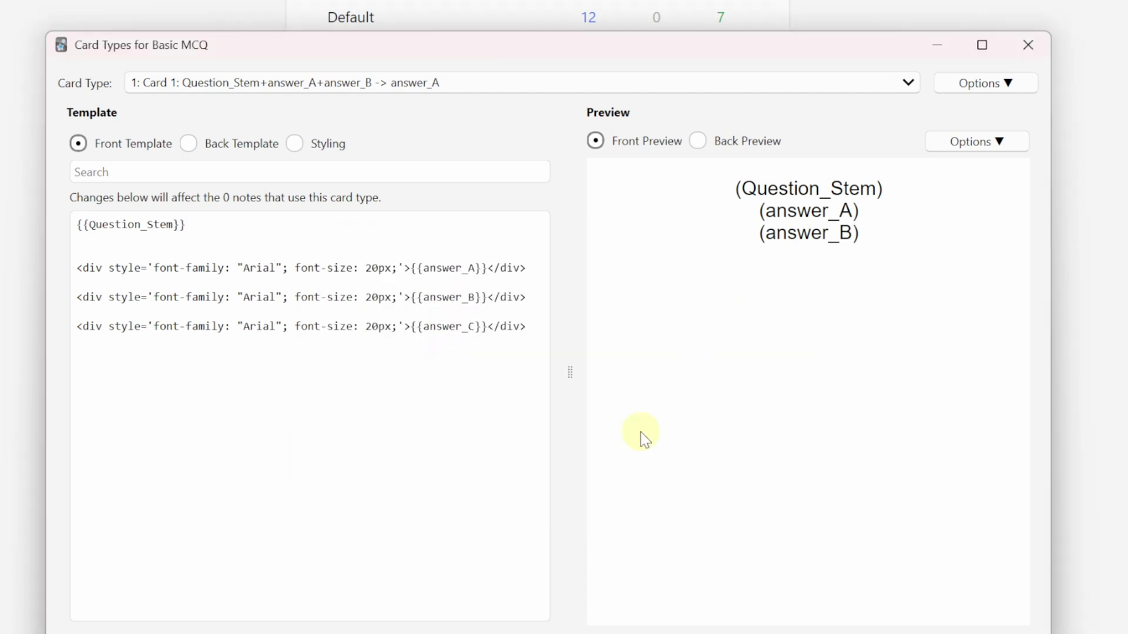
key("ctrl+shift+f")
left_click(406, 353)
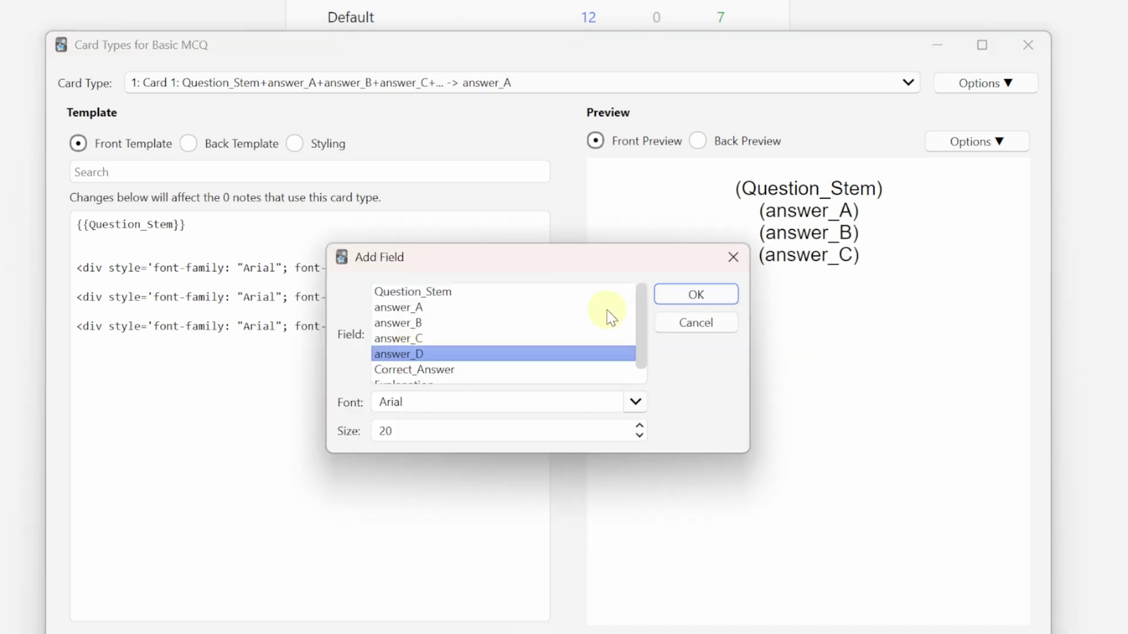
left_click(663, 294)
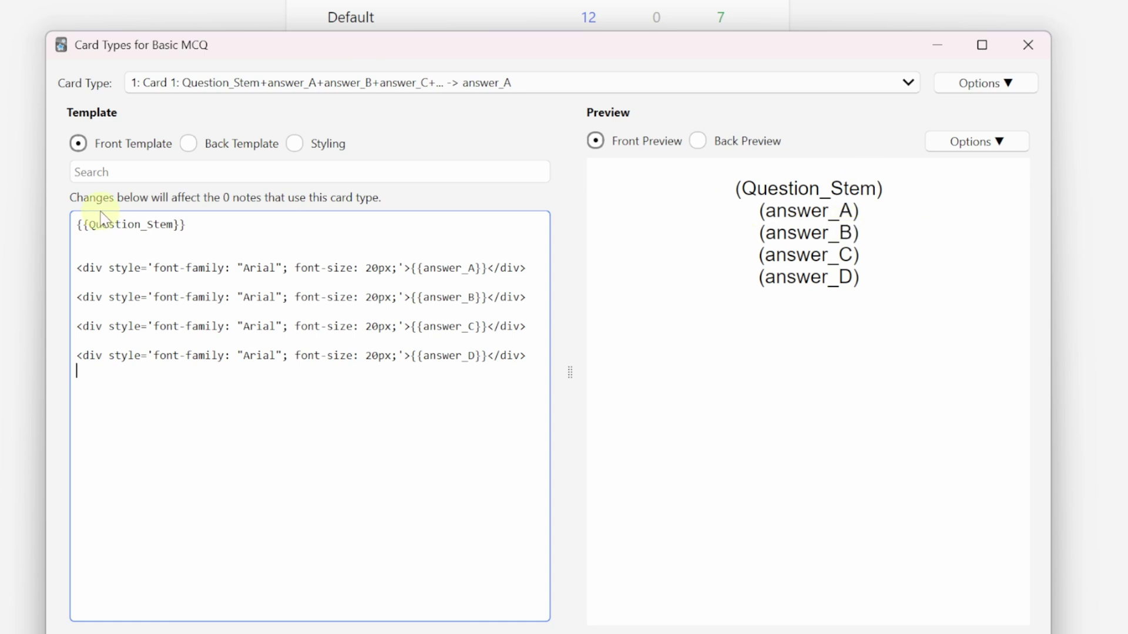
- Add an <hr> rule below the question and label the options A., B., C. and D
key("Return")
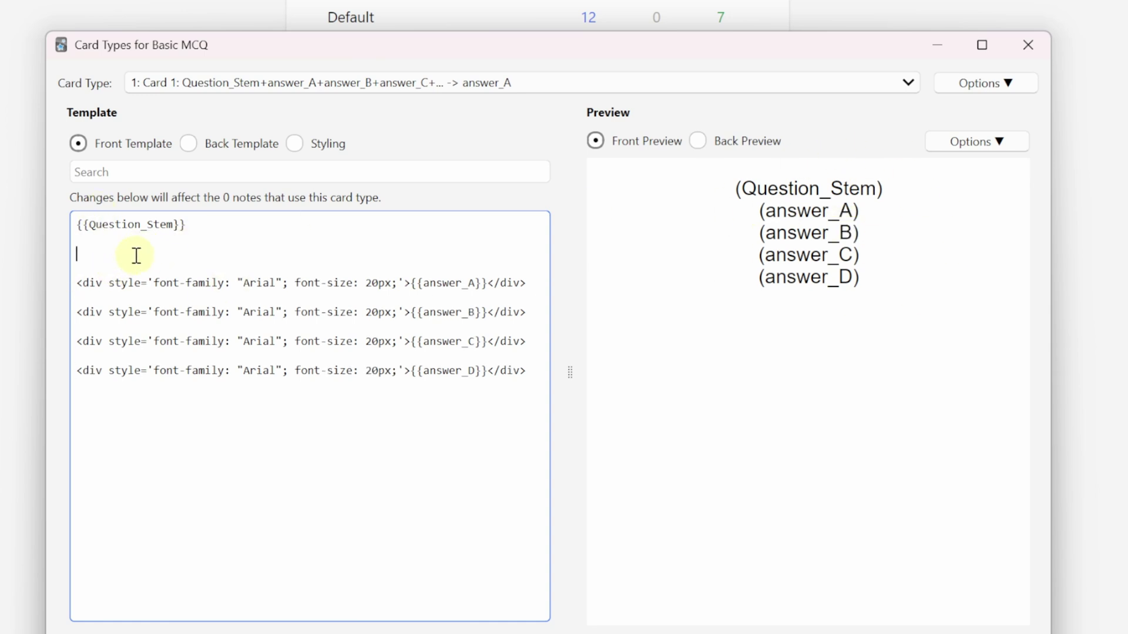
left_click(105, 250)
type("<hr>")
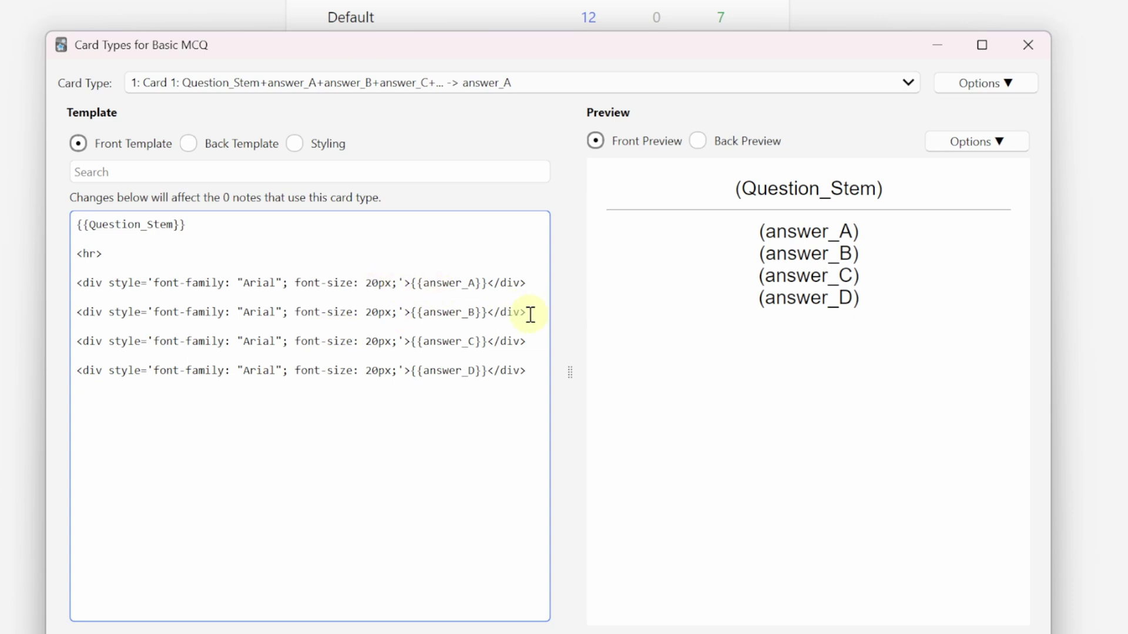
type("A.")
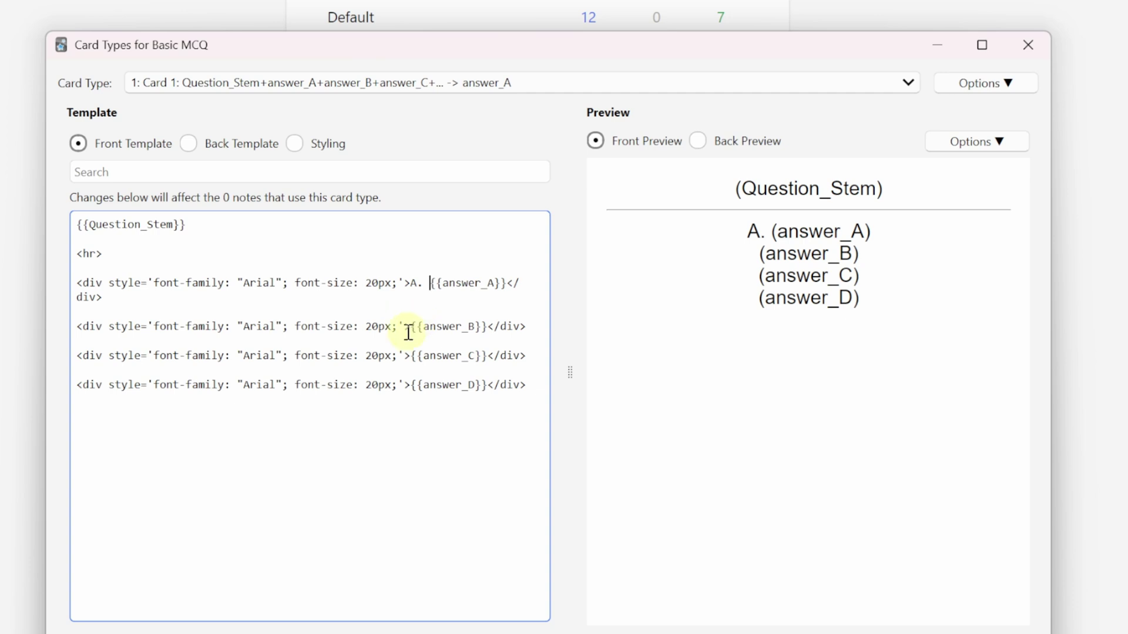
type("B.")
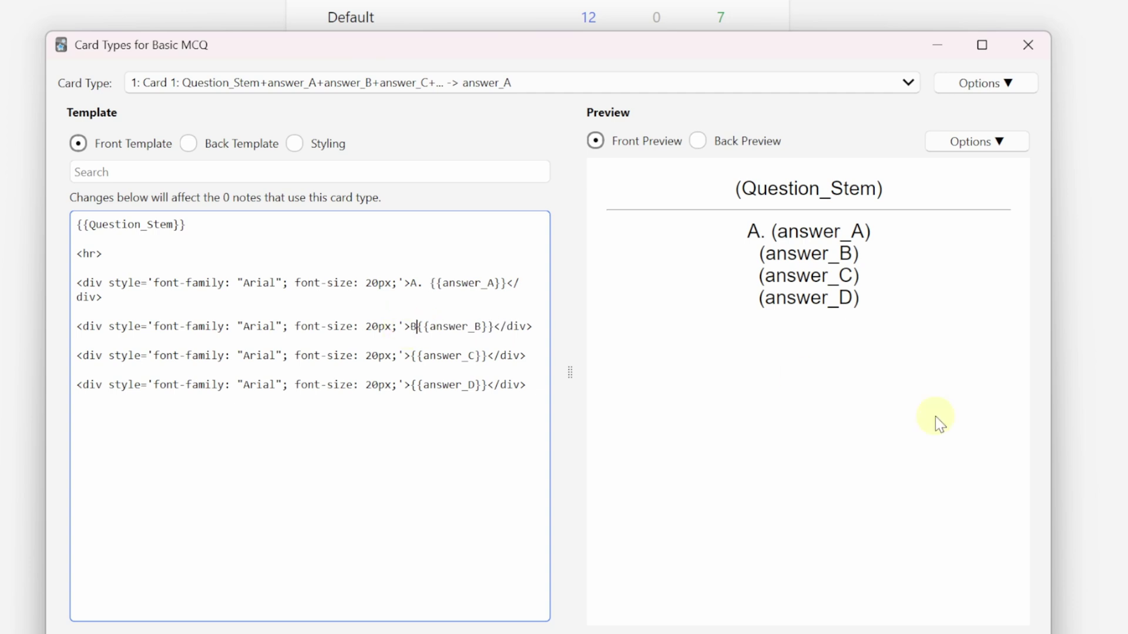
left_click(411, 356)
type("C.")
left_click(412, 415)
type("D.")
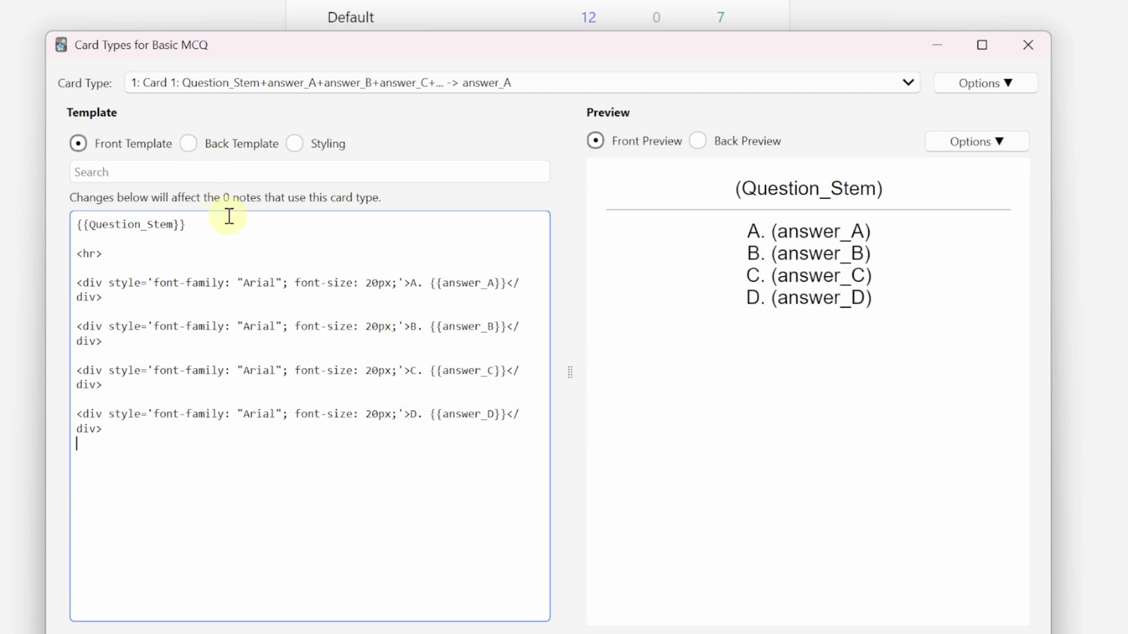
left_click(189, 143)
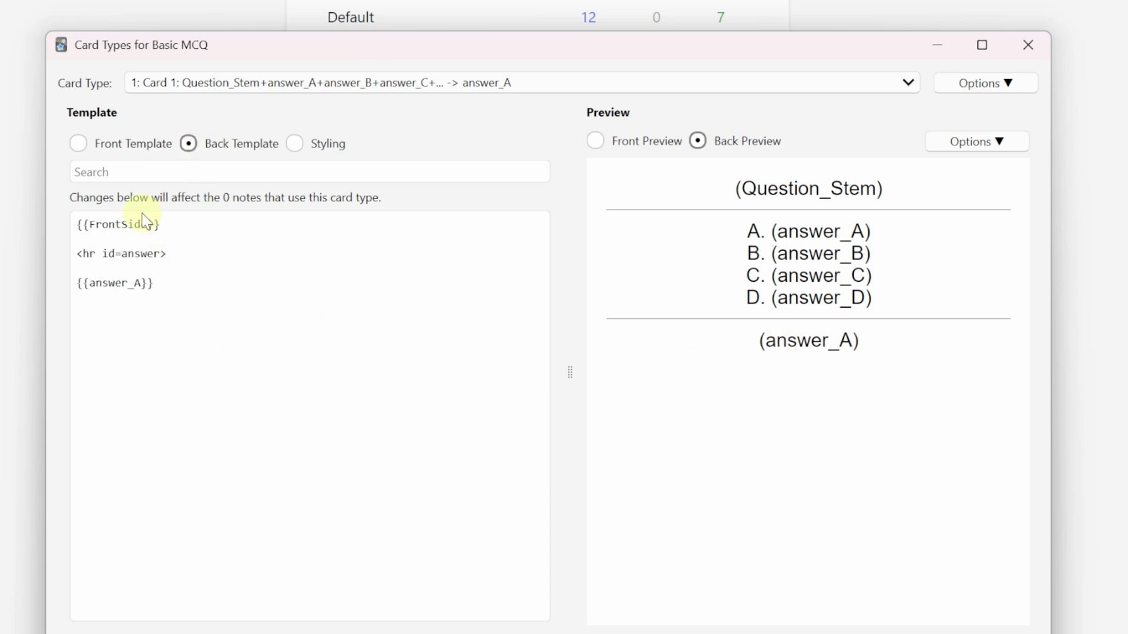
- Delete the {{answer_A}} placeholder from the back template
left_click_drag(181, 224, 70, 226)
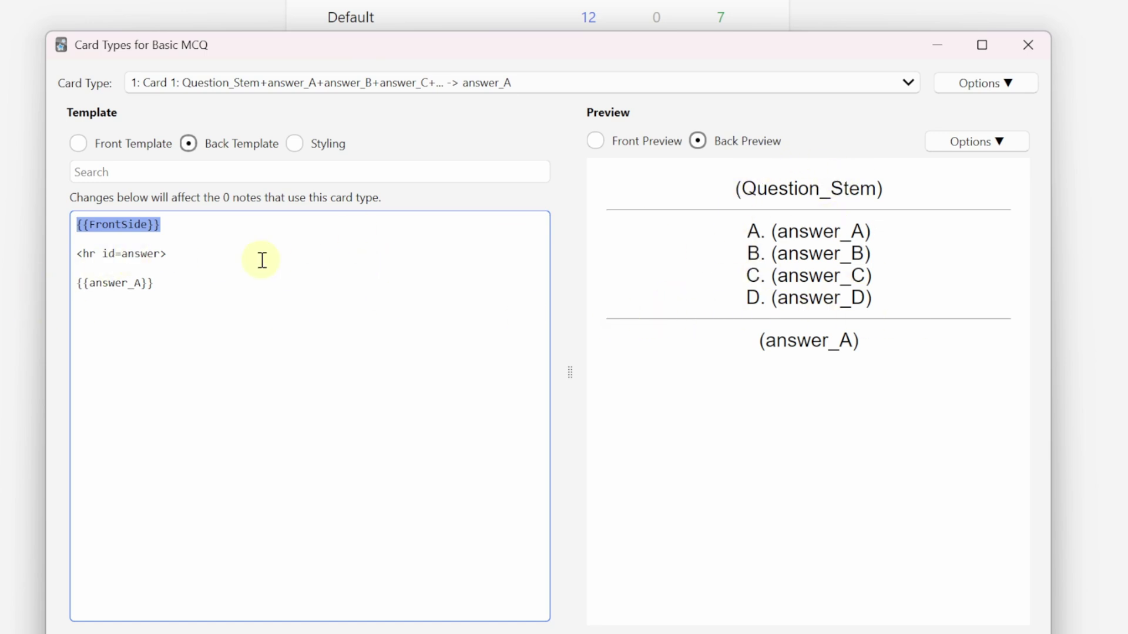
left_click(157, 283)
left_click(144, 285)
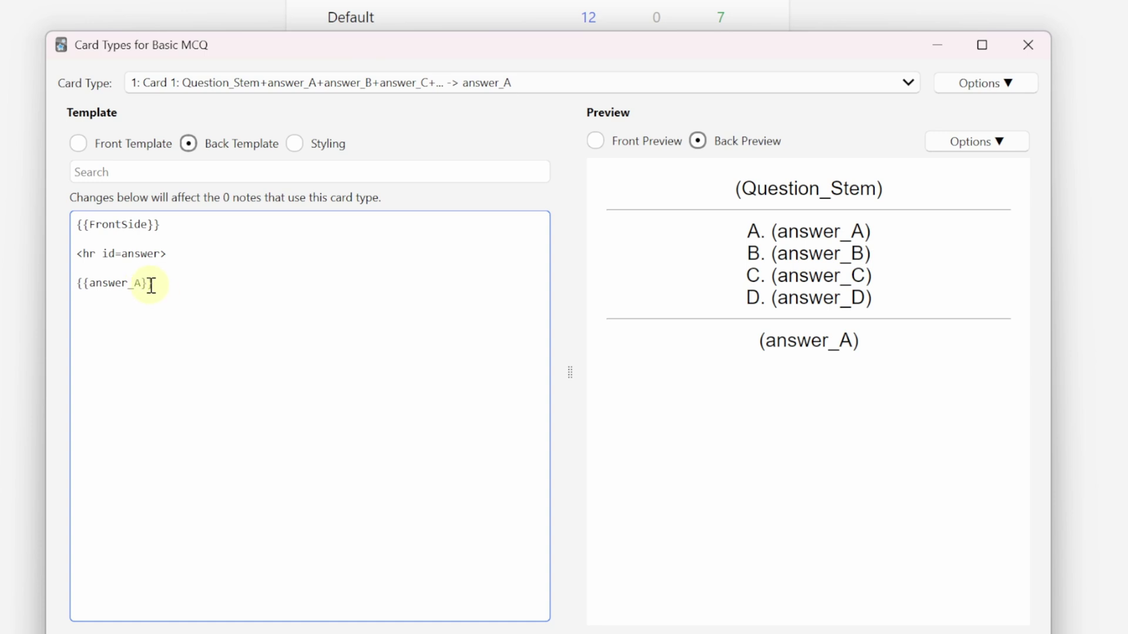
left_click_drag(141, 286, 89, 285)
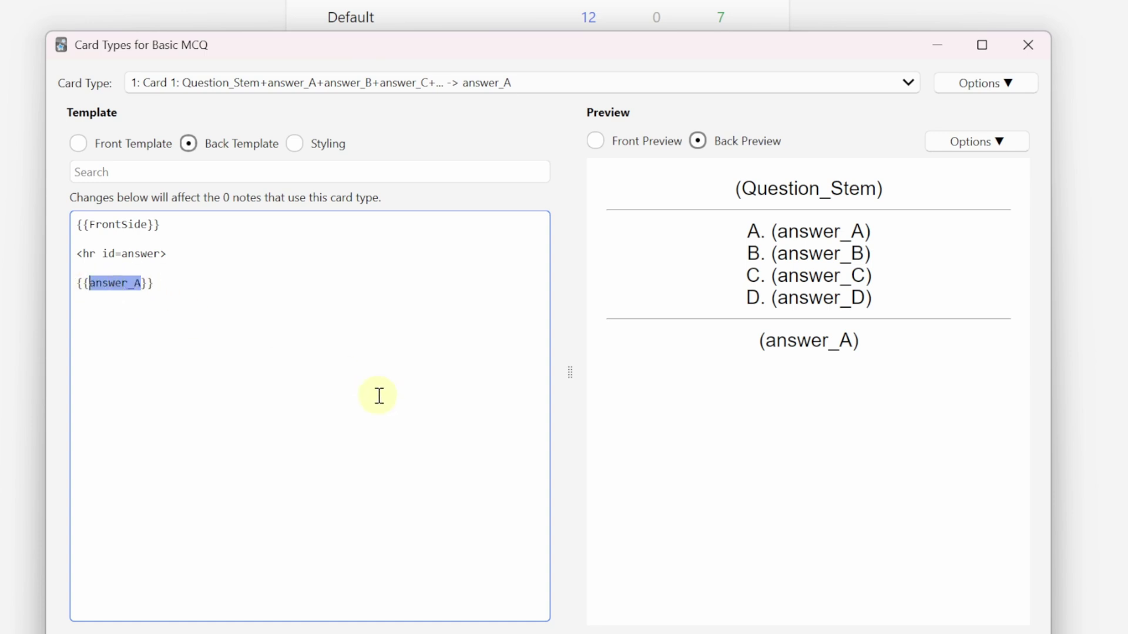
key("BackSpace")
key("BackSpace")
key("BackSpace")
key("Delete")
key("Delete")
- Insert the Correct_Answer and Explanation fields into the back template
key("ctrl+shift+f")
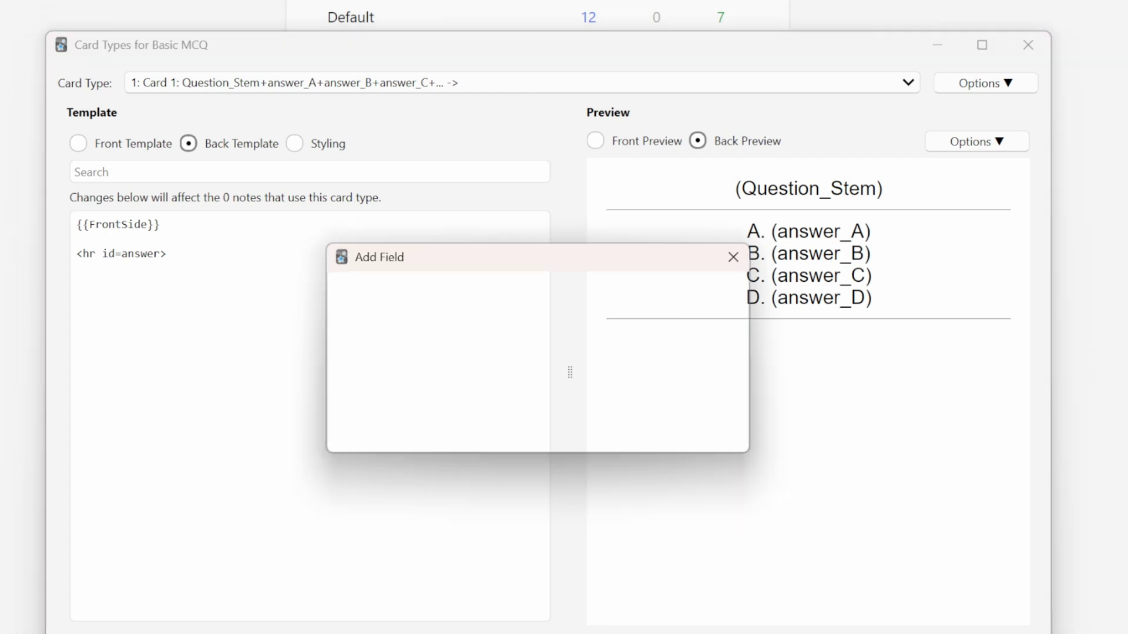
left_click(444, 367)
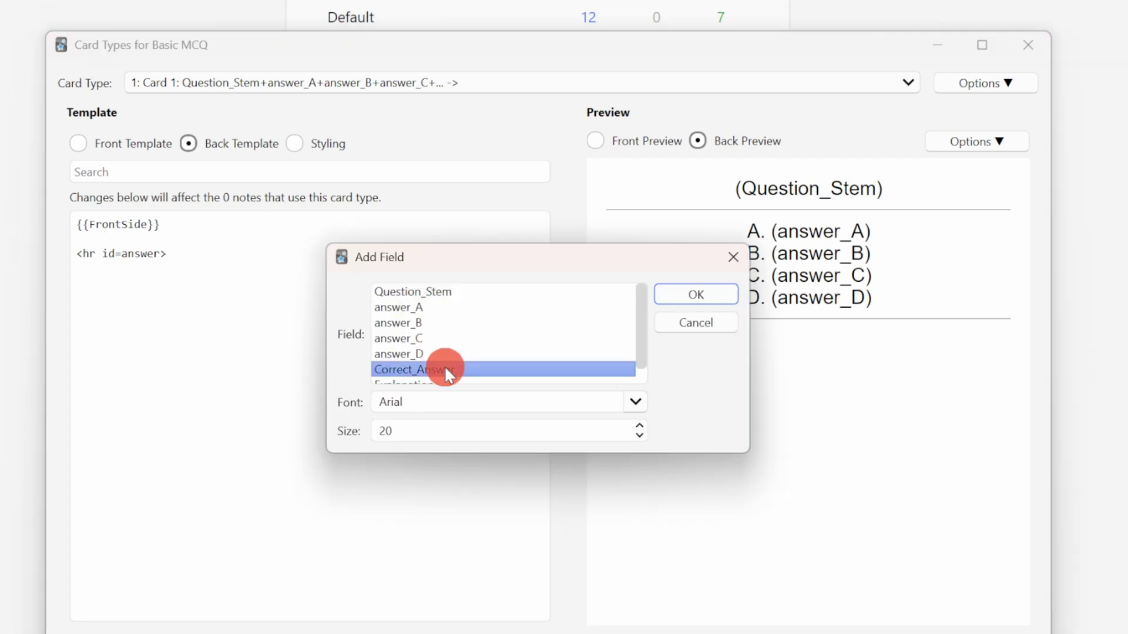
left_click(696, 294)
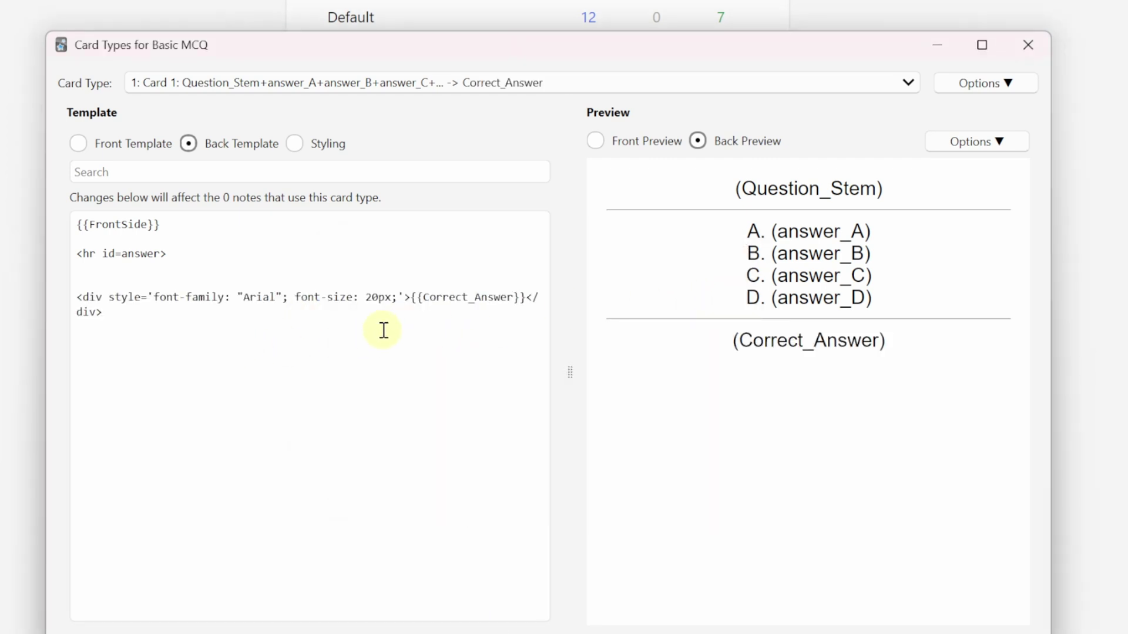
left_click(515, 384)
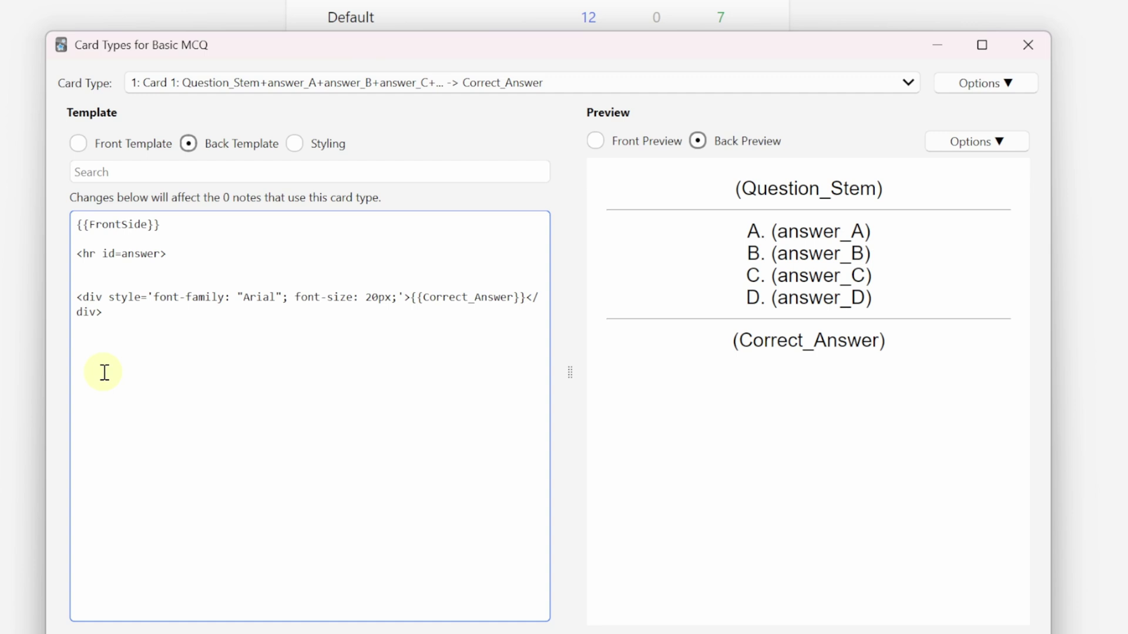
key("ctrl+shift+f")
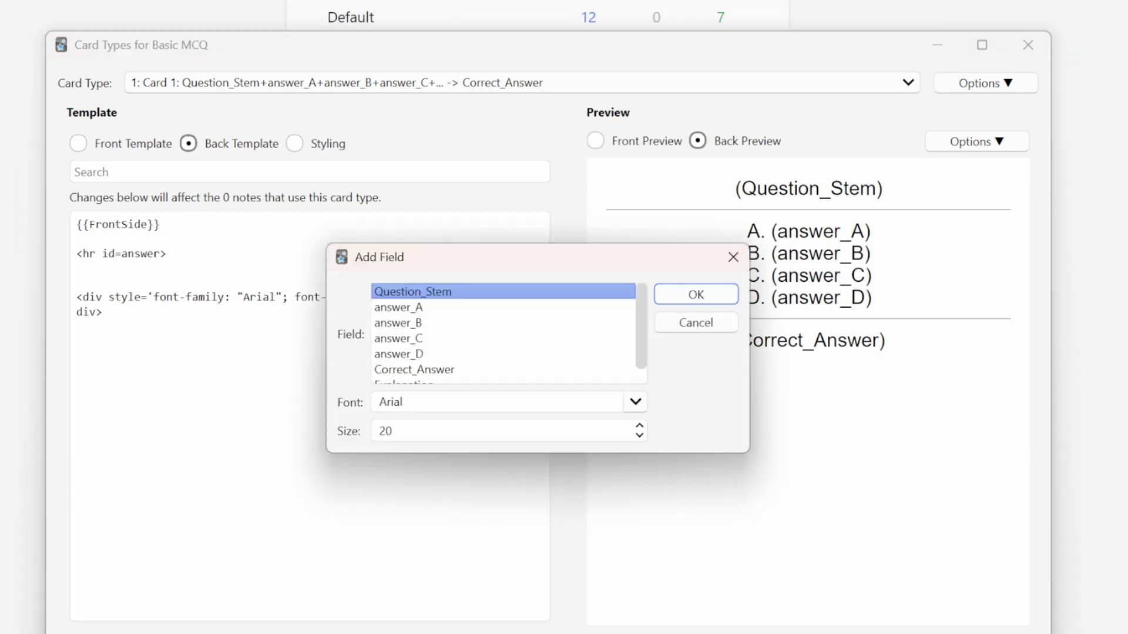
scroll(431, 376, "down", 1)
left_click(423, 369)
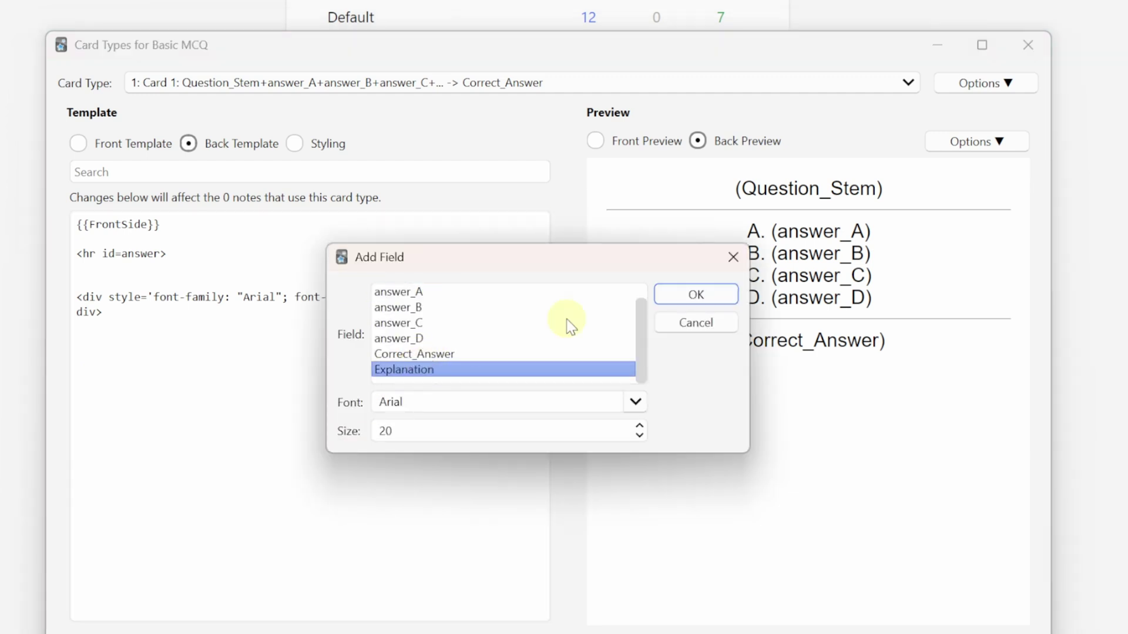
left_click(683, 300)
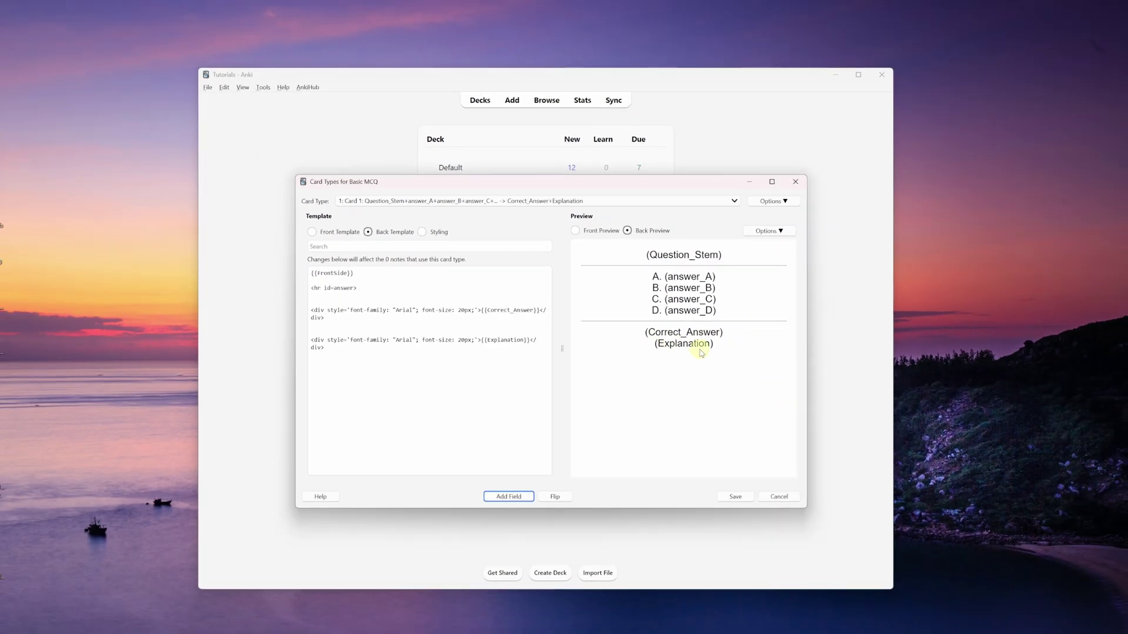
left_click(431, 359)
left_click(422, 232)
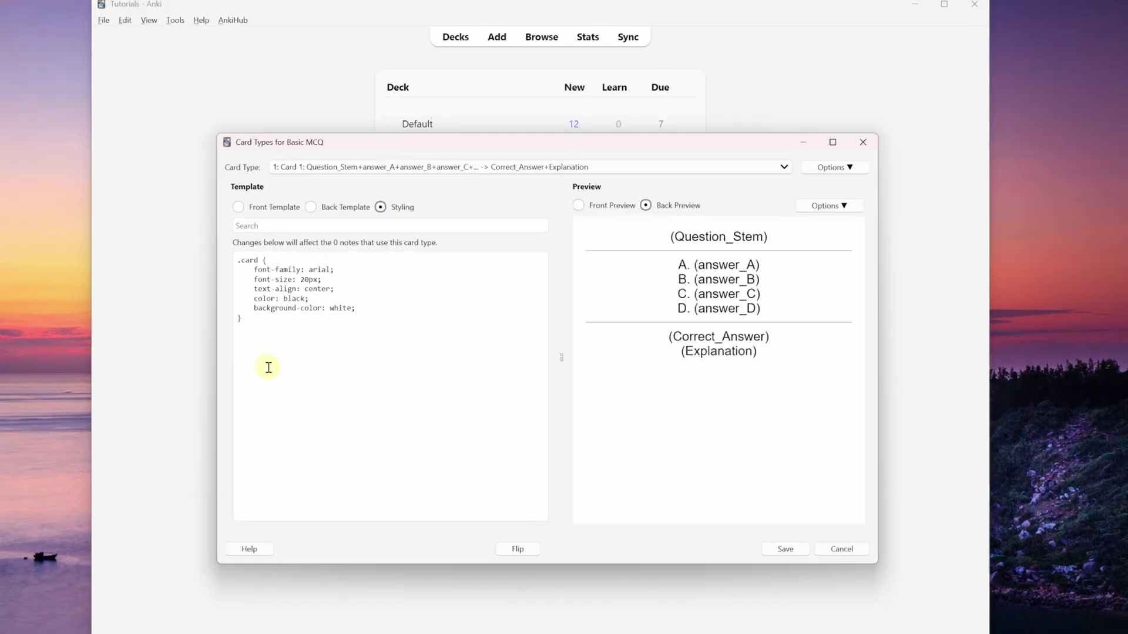
- Change the card styling to text-align: left, save the templates and close Note Types
left_click(348, 340)
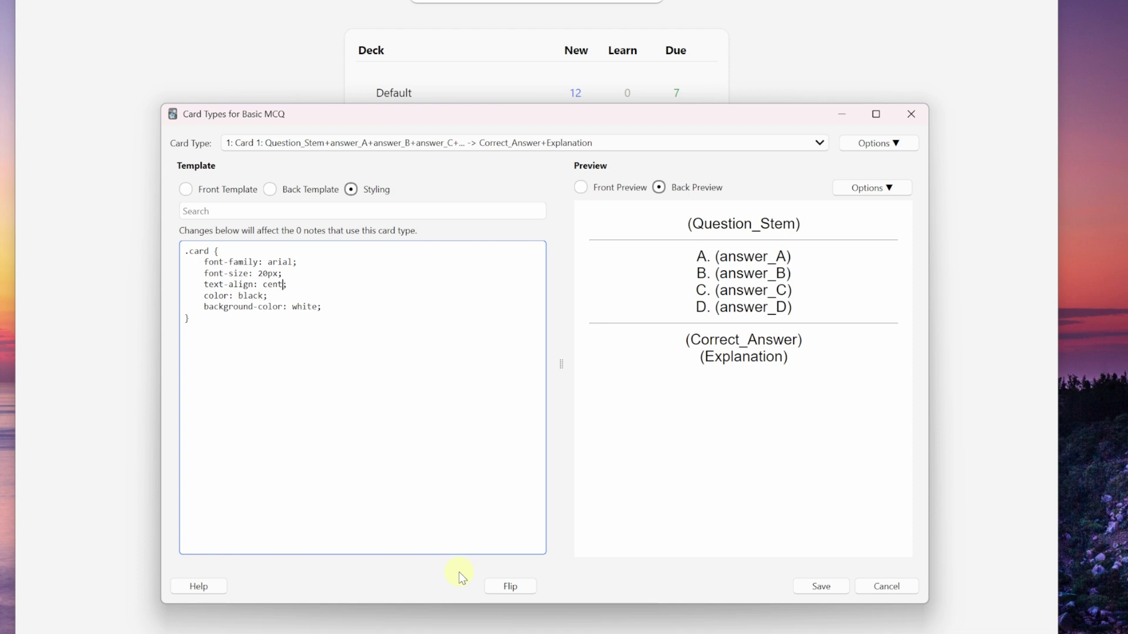
key("BackSpace")
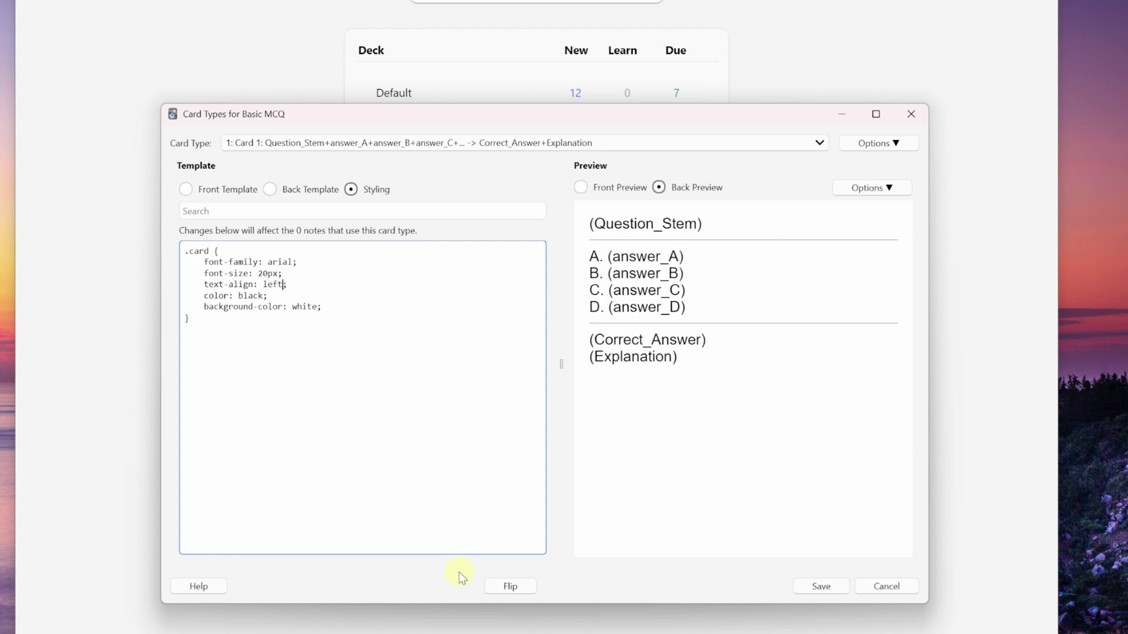
left_click(478, 324)
left_click(340, 350)
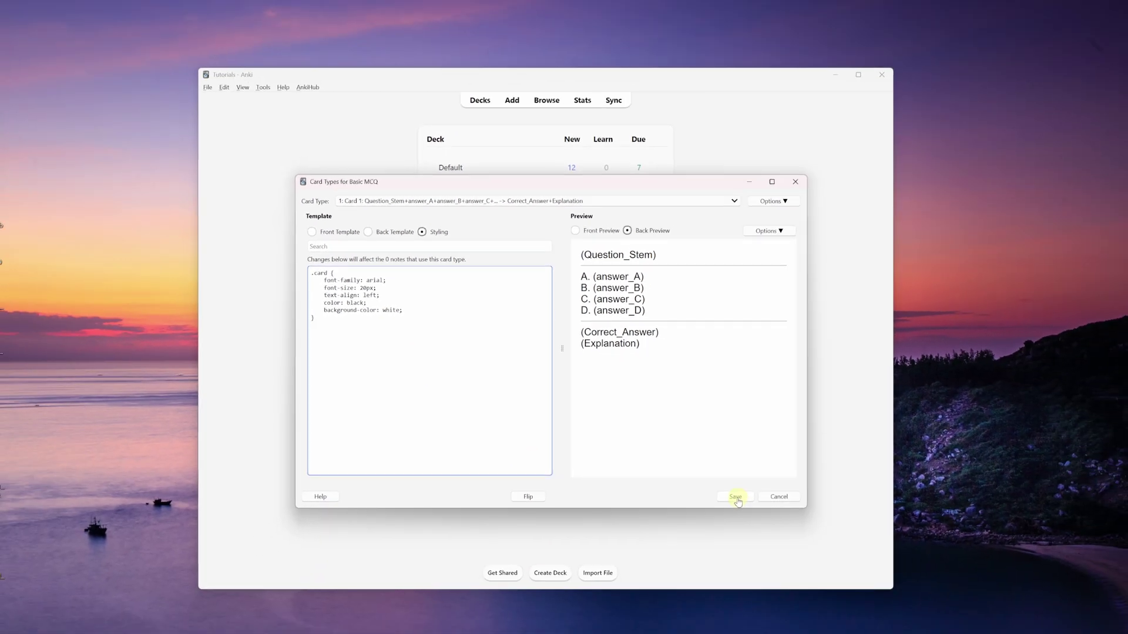
left_click(831, 592)
key("Escape")
- Bring the MCQDemo workbook forward in Excel and look over the question sheet
left_click(689, 593)
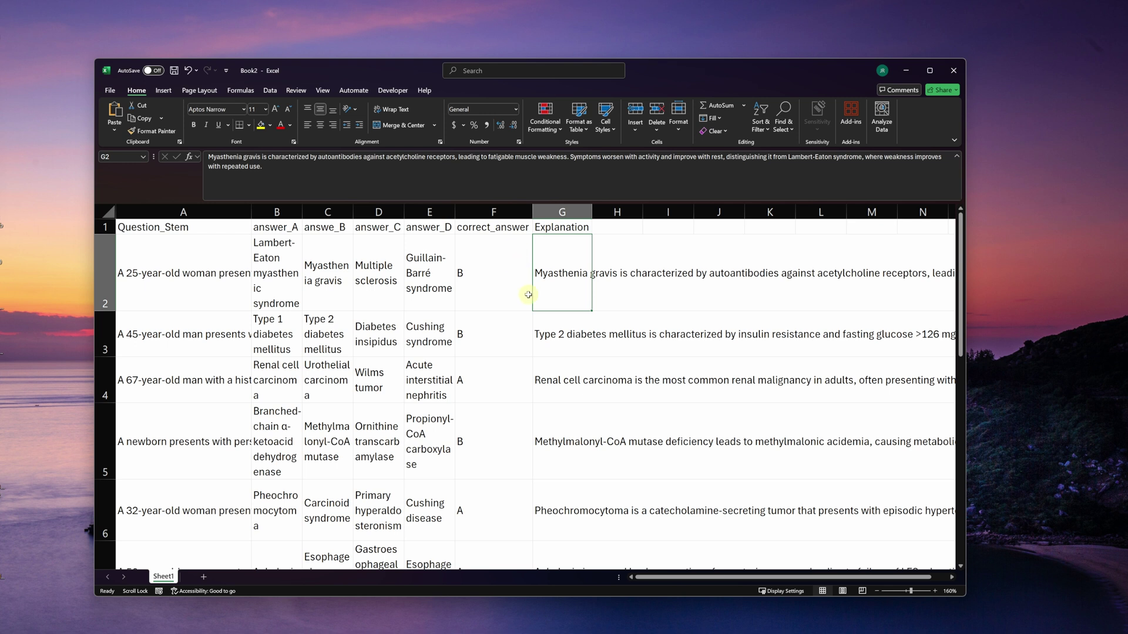
scroll(528, 295, "down", 3)
scroll(345, 326, "up", 3)
scroll(433, 352, "down", 1)
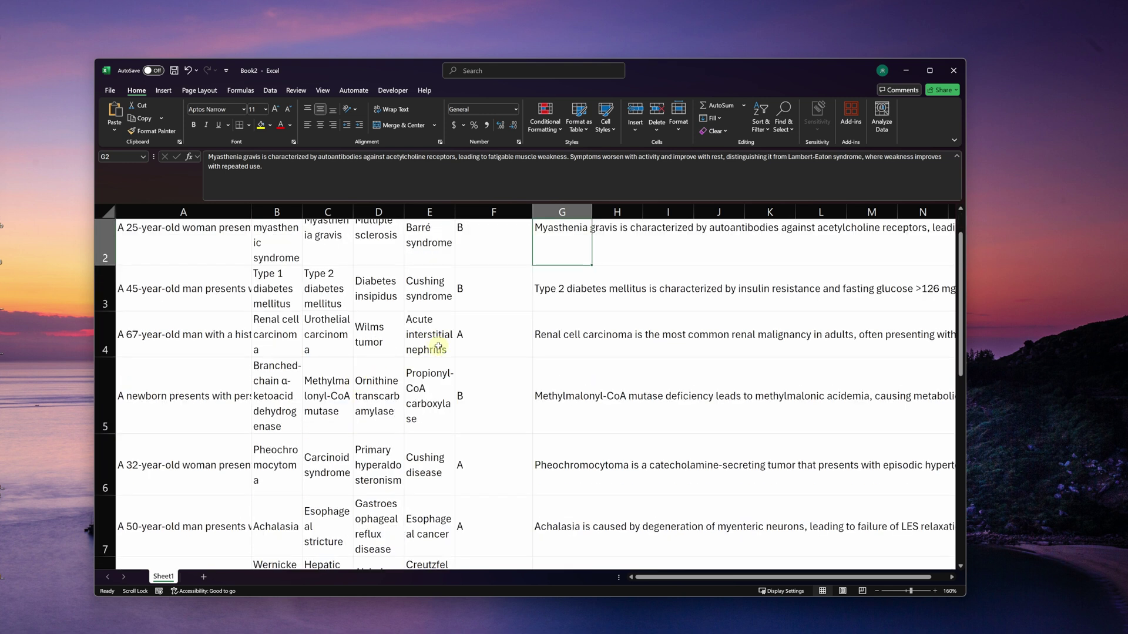
scroll(438, 346, "up", 1)
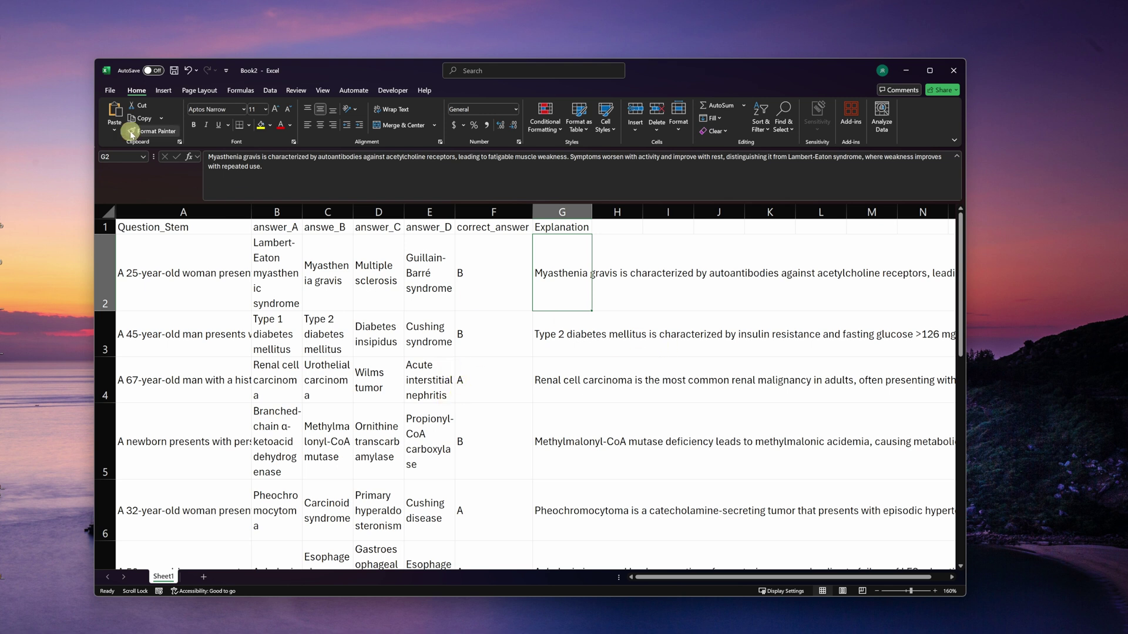
- Save the workbook as MCQDemo in CSV UTF-8 (Comma delimited) (*.csv) format
left_click(110, 90)
left_click(128, 265)
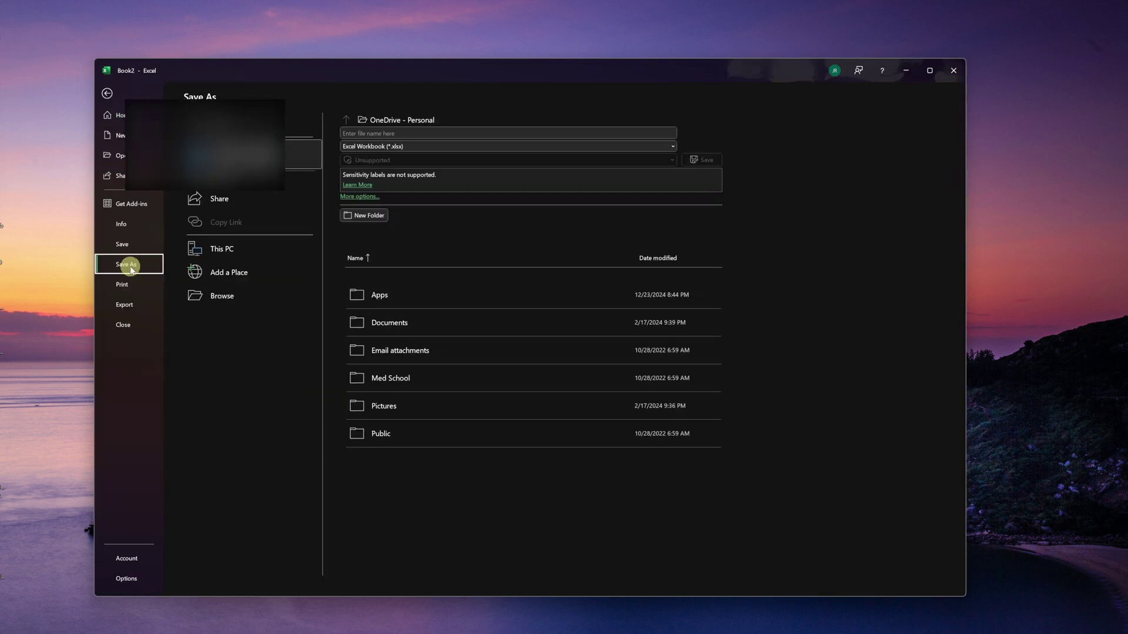
left_click(427, 134)
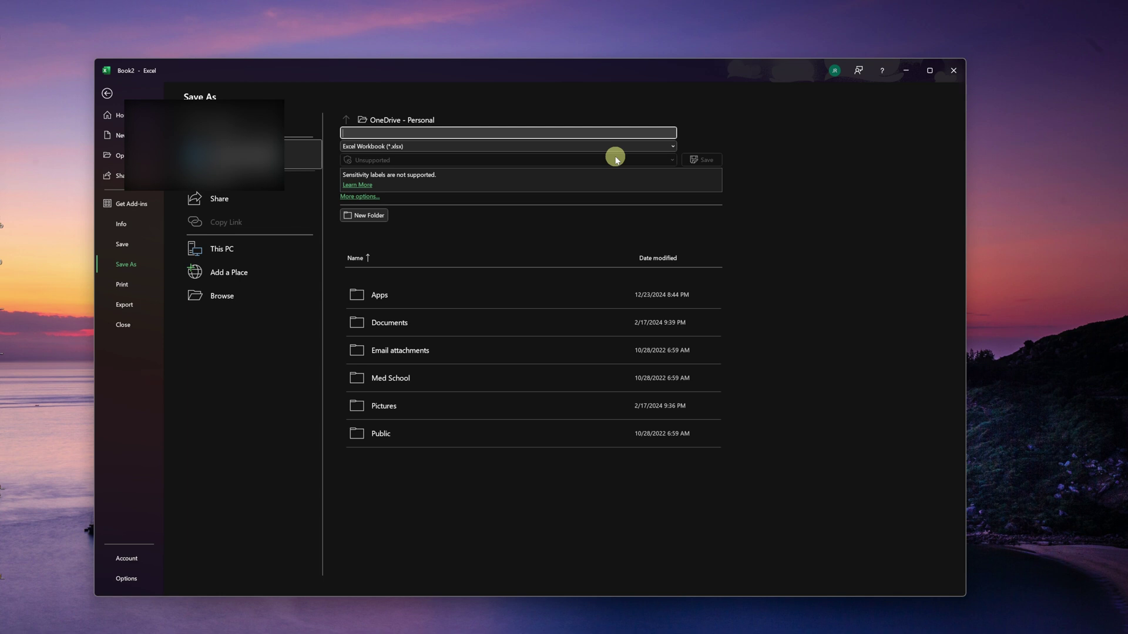
type("MCQDemo")
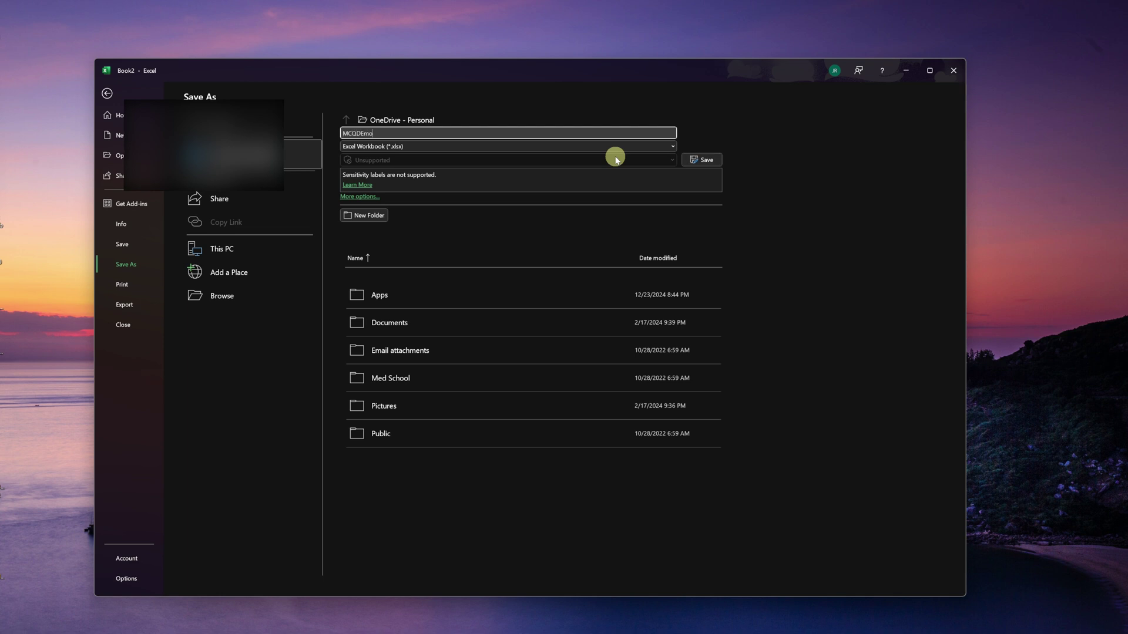
left_click(673, 147)
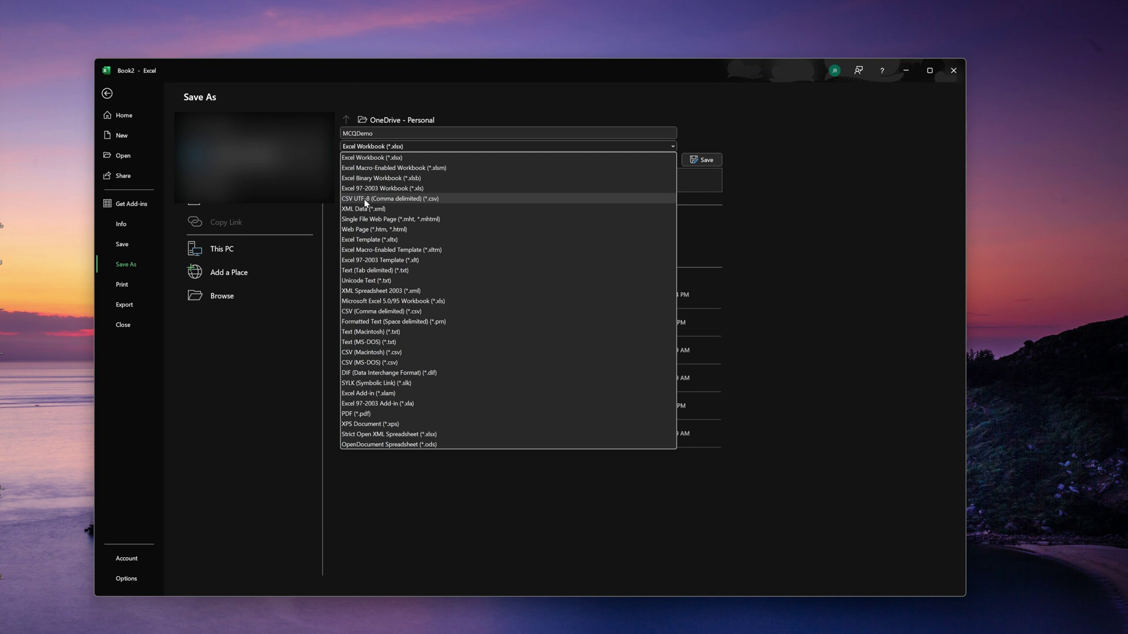
left_click(417, 201)
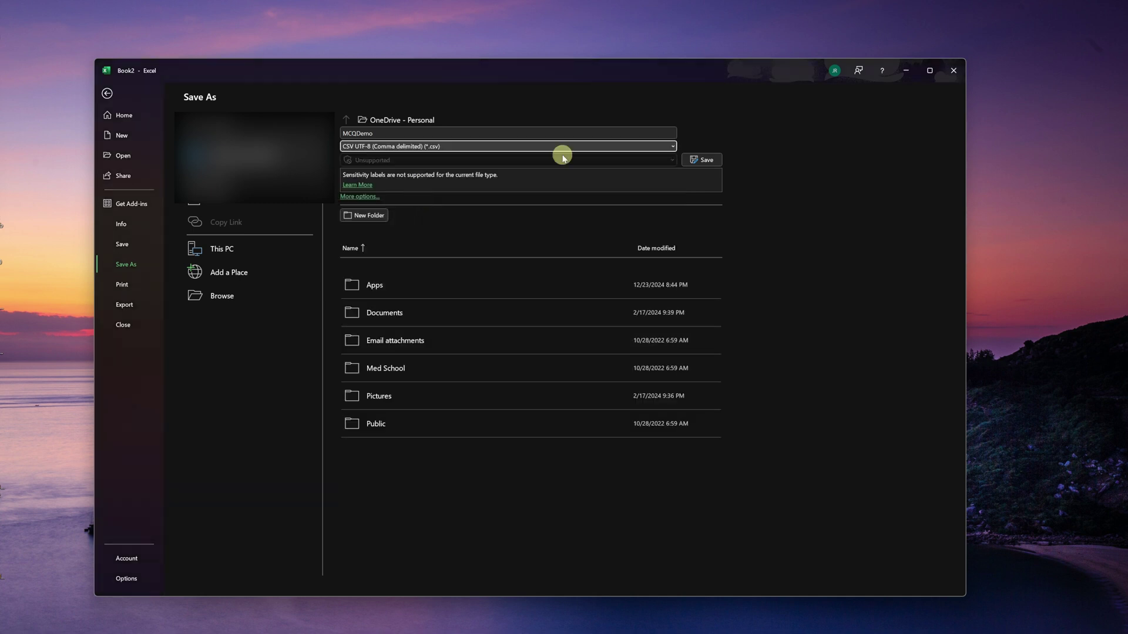
left_click(705, 161)
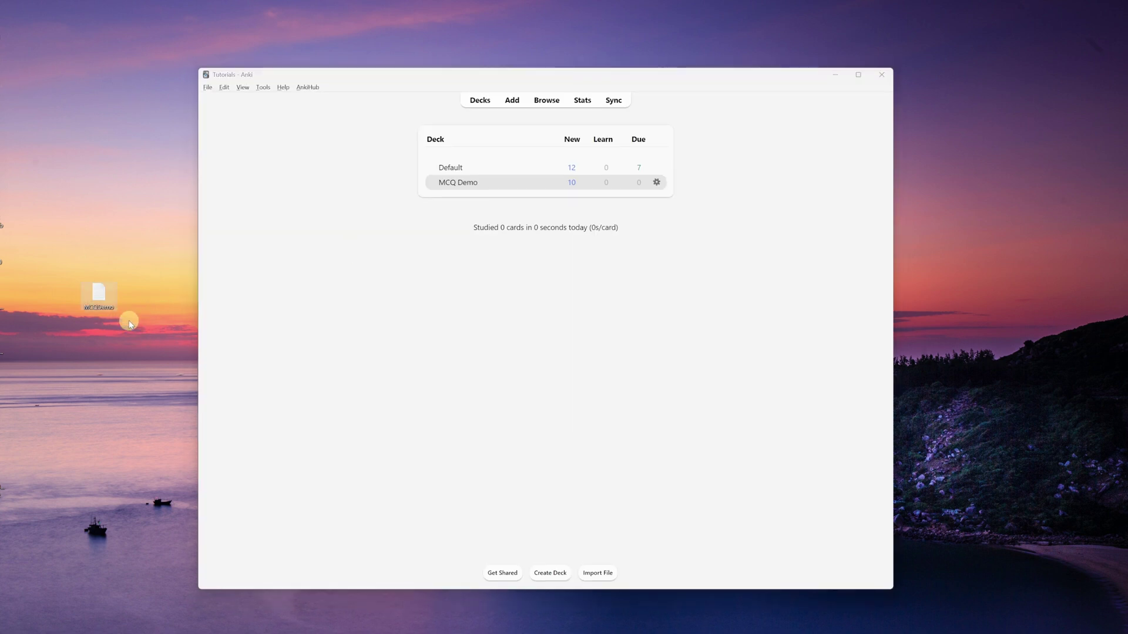
- Start the MCQDemo.csv import and set the field separator to Comma
left_click_drag(103, 298, 440, 303)
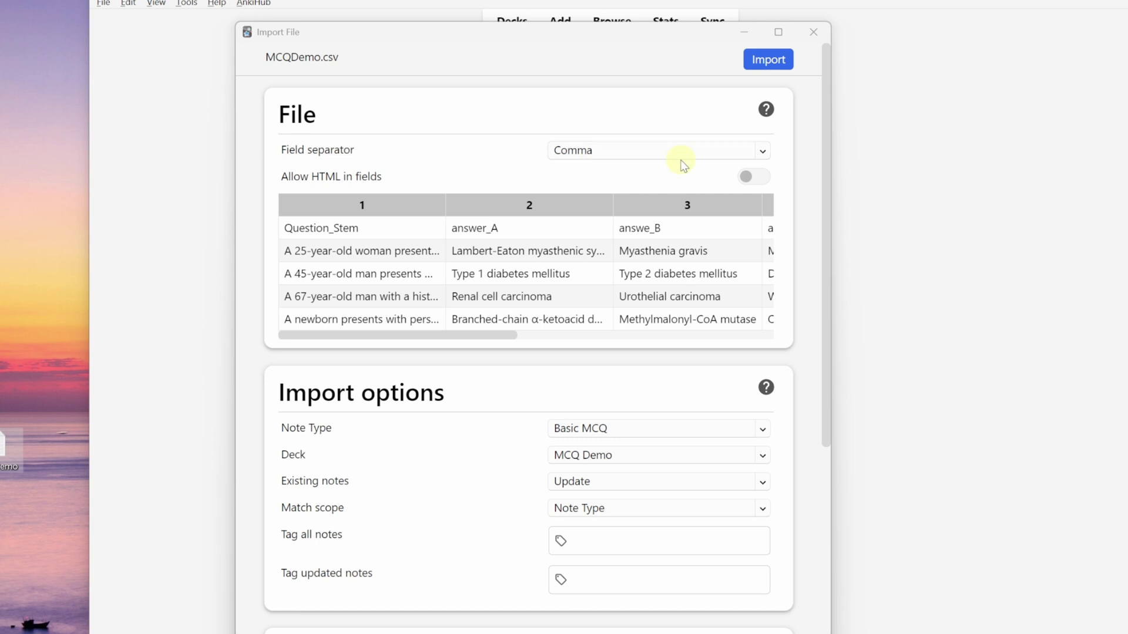
left_click(752, 150)
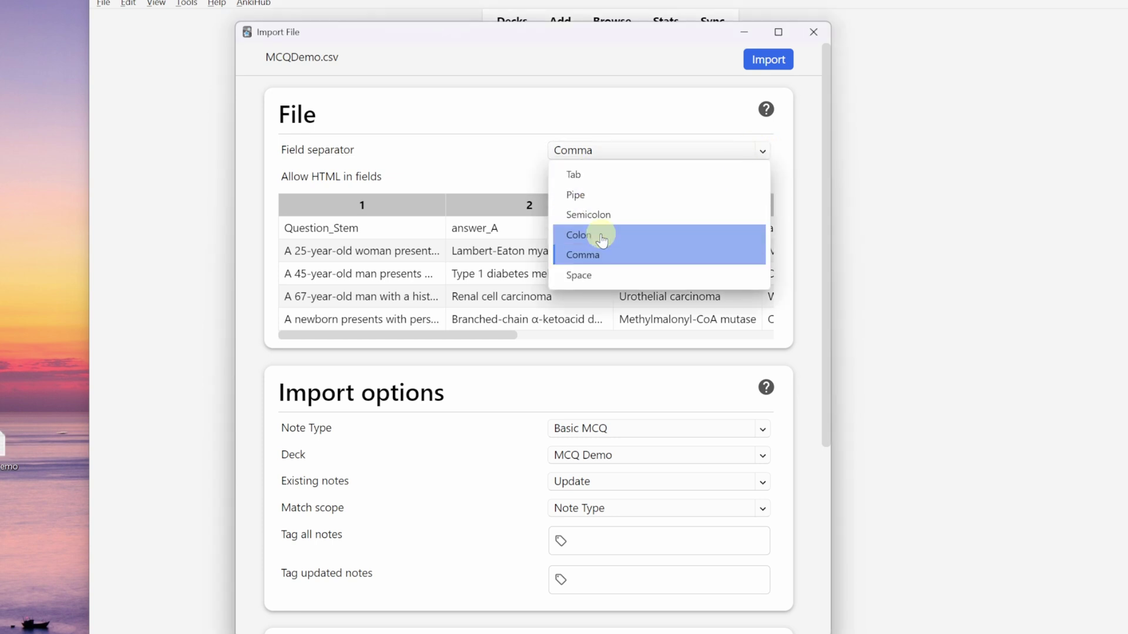
left_click(582, 276)
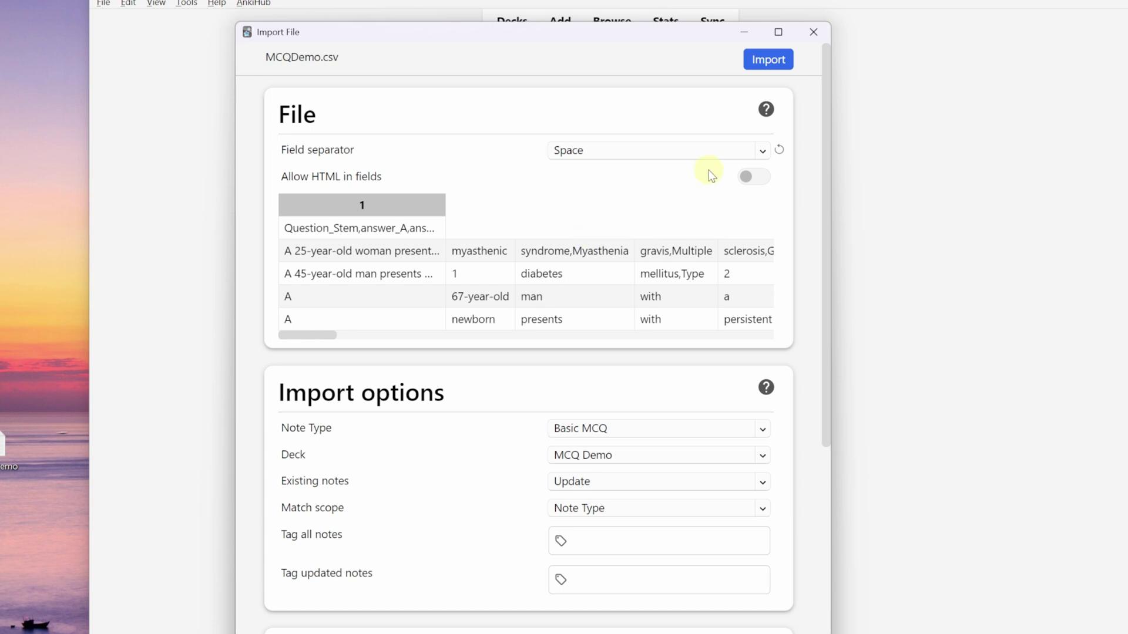
key("Up")
scroll(429, 211, "down", 3)
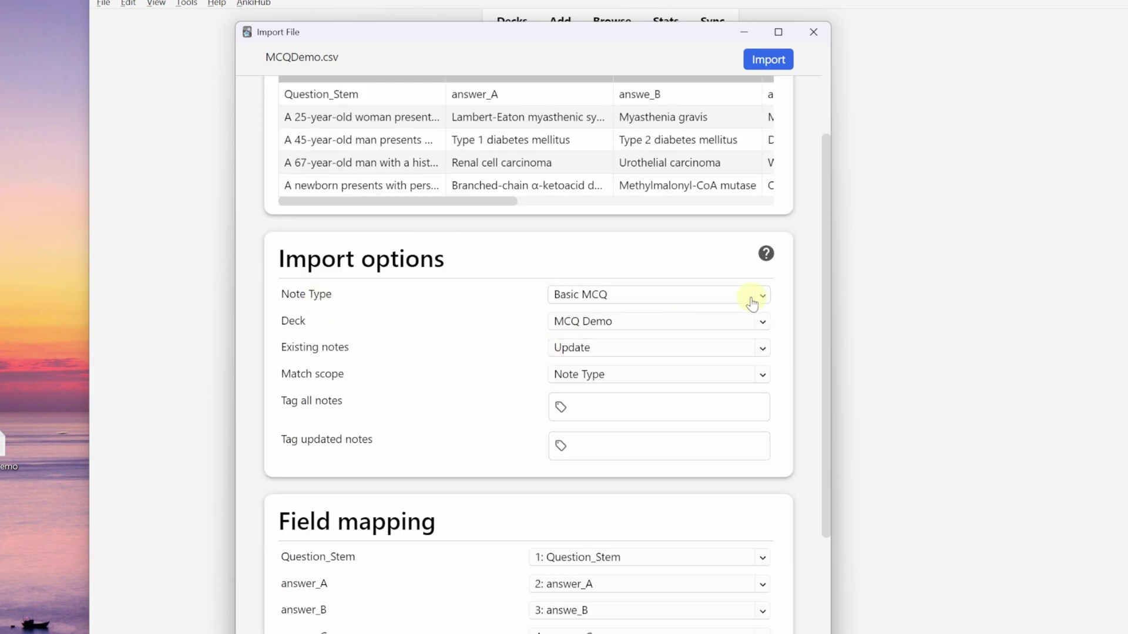
- Choose Basic MCQ as note type and Default as deck, then check the field mapping
left_click(599, 297)
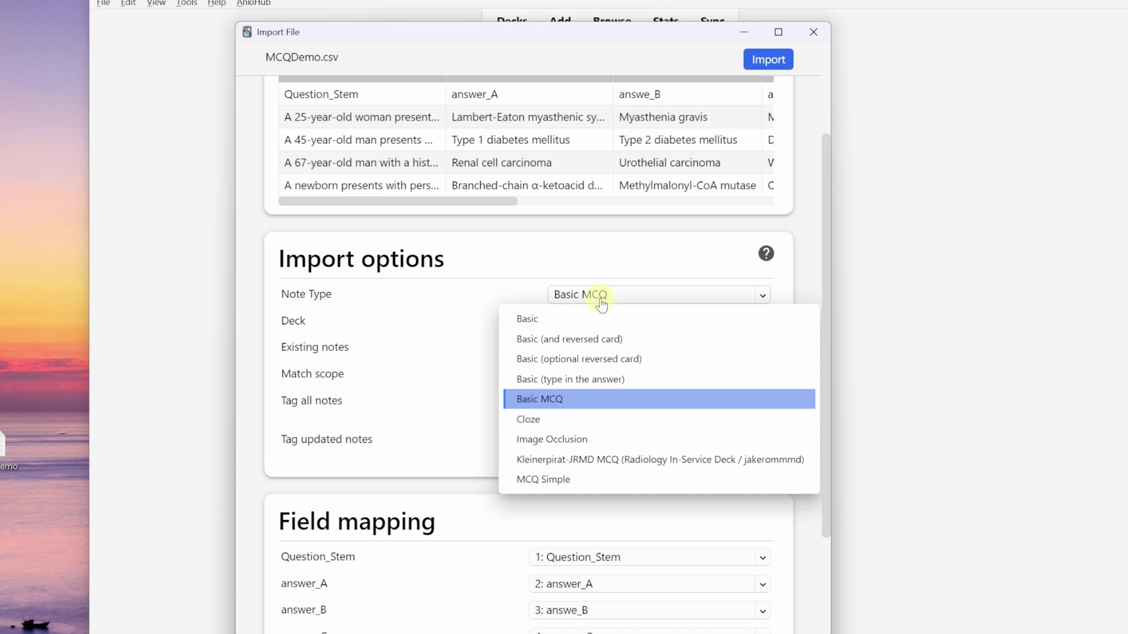
left_click(539, 404)
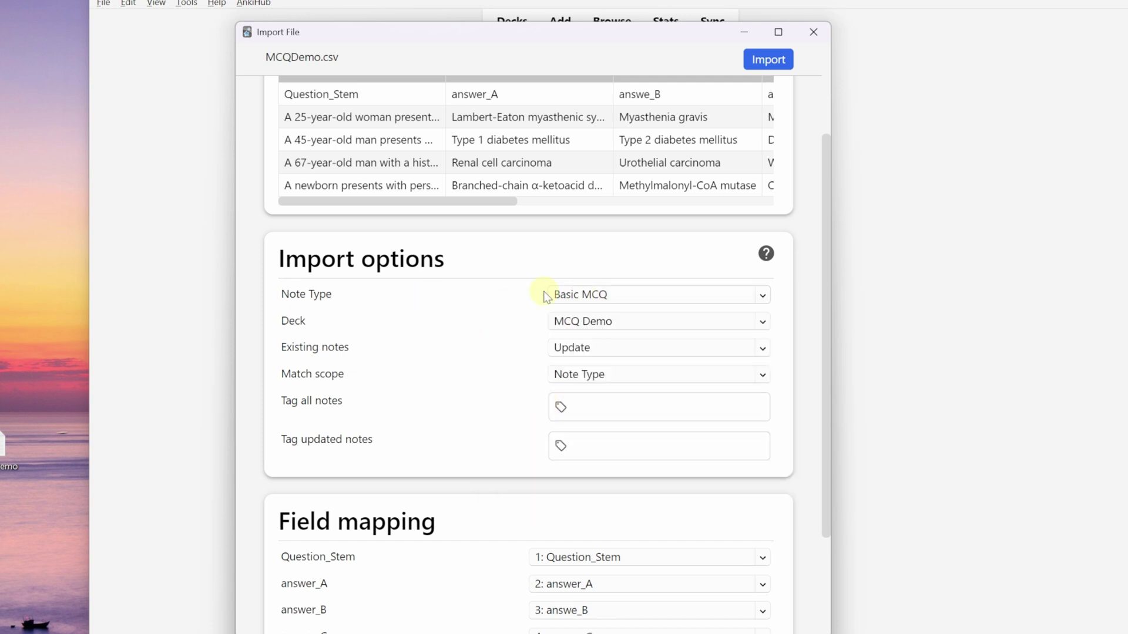
left_click(764, 323)
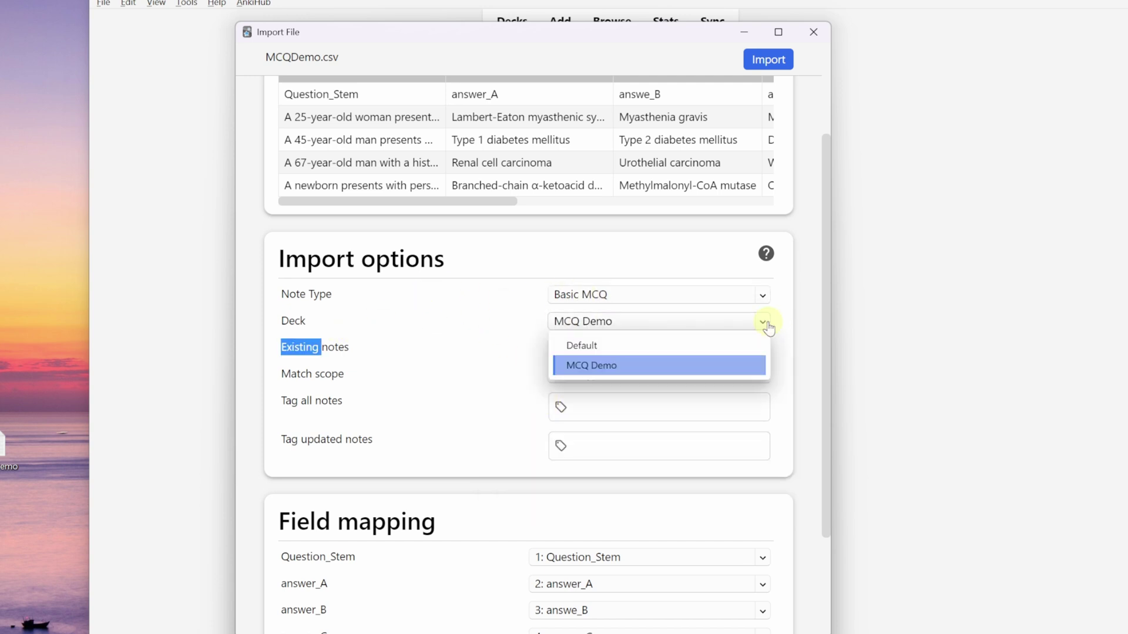
left_click(574, 344)
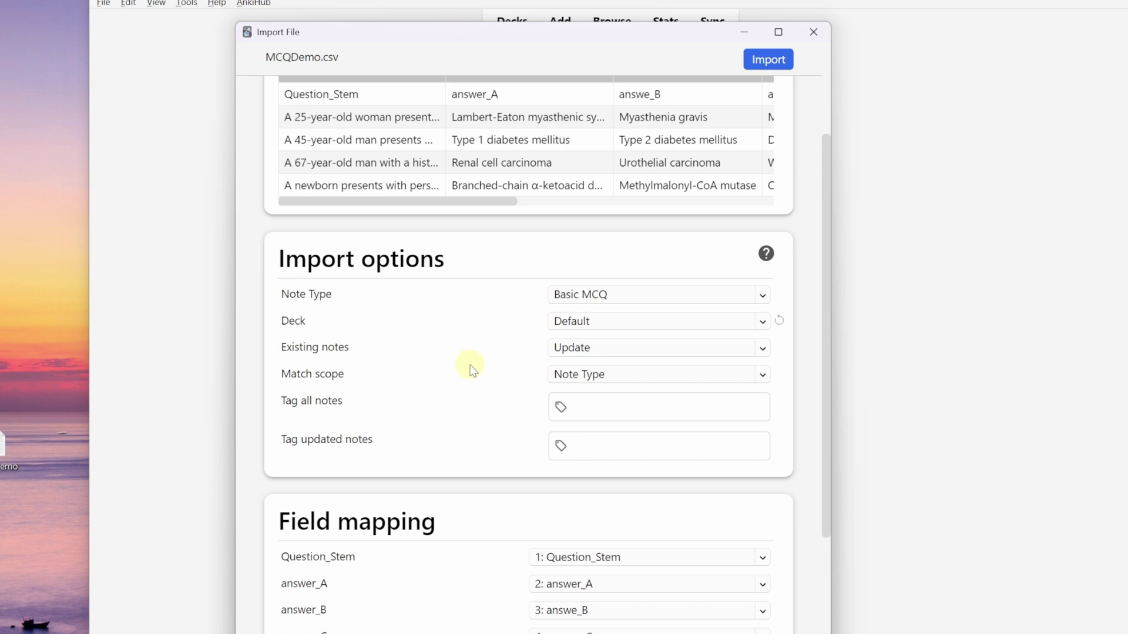
scroll(478, 372, "down", 3)
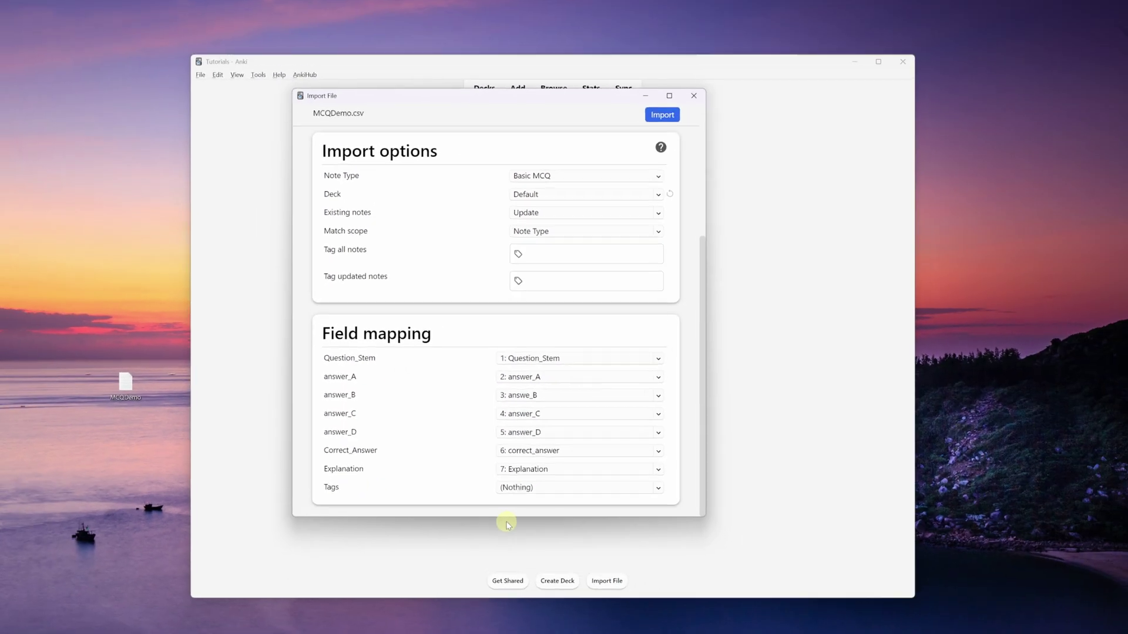
scroll(846, 153, "up", 5)
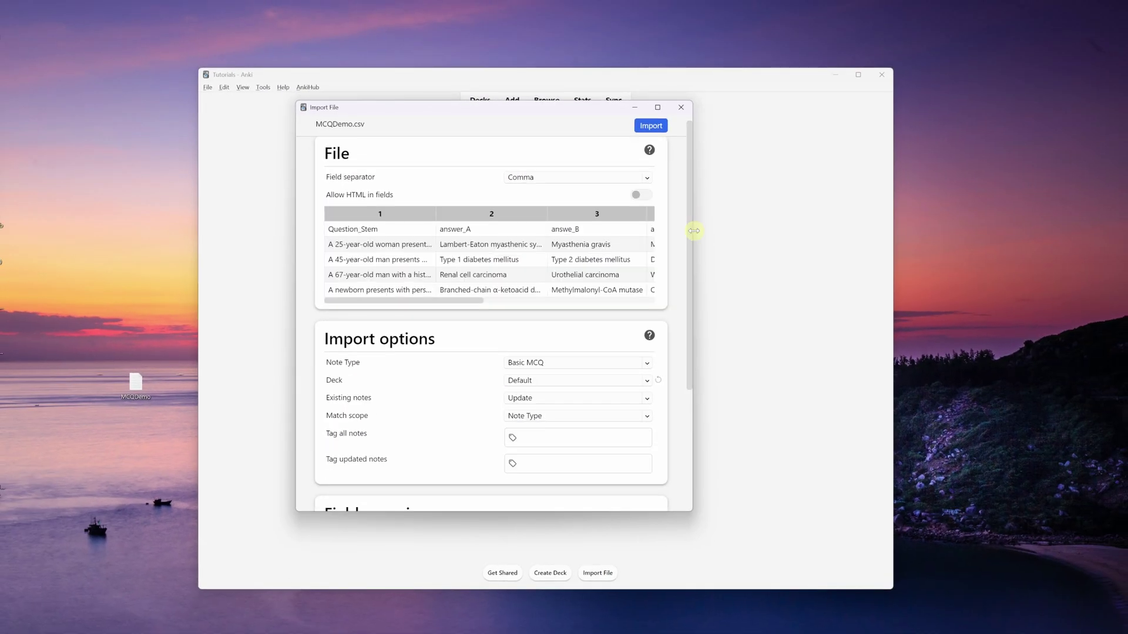
- Import the 11 notes from MCQDemo.csv and open the Default deck
left_click(651, 126)
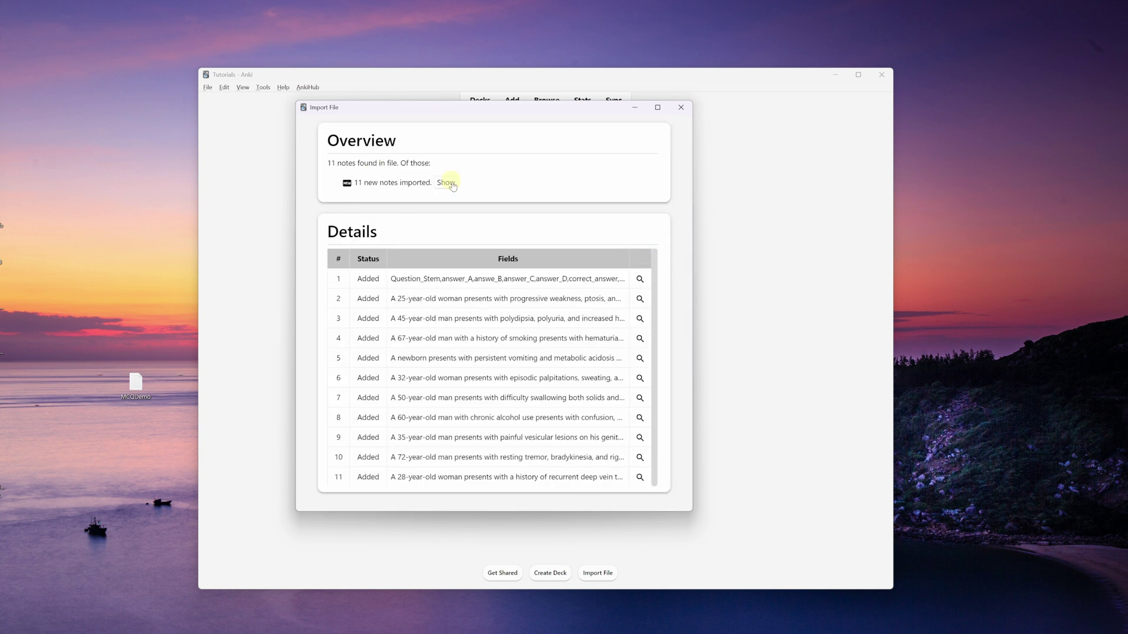
left_click(681, 107)
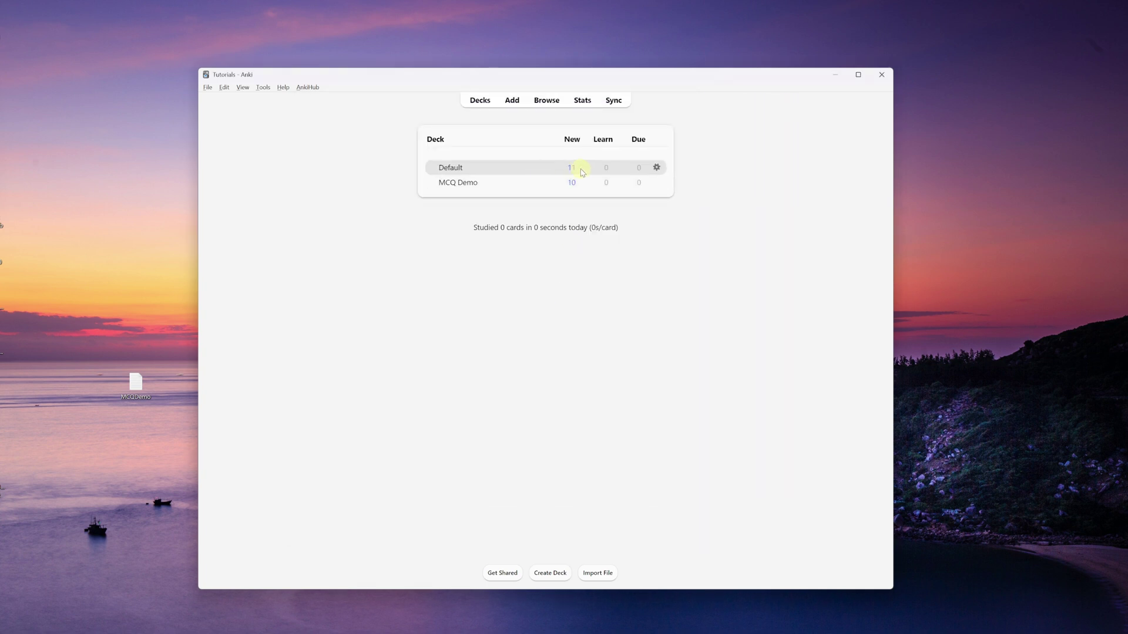
left_click(452, 168)
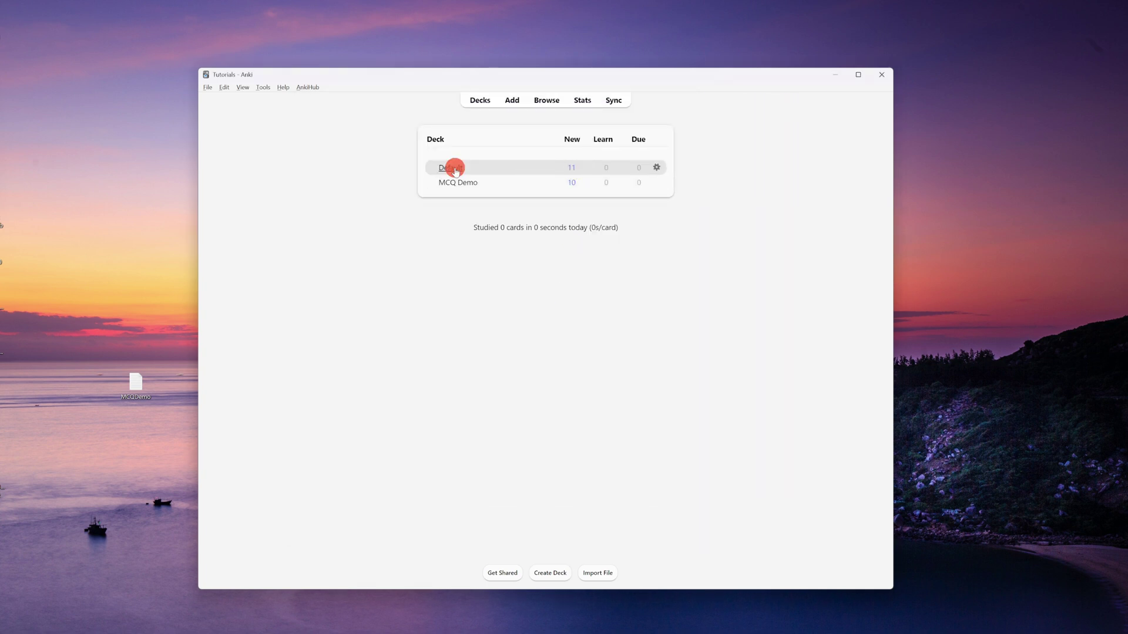
- Delete the stray Question_Stem header-row note in the Browser, leaving 10 cards
left_click(546, 101)
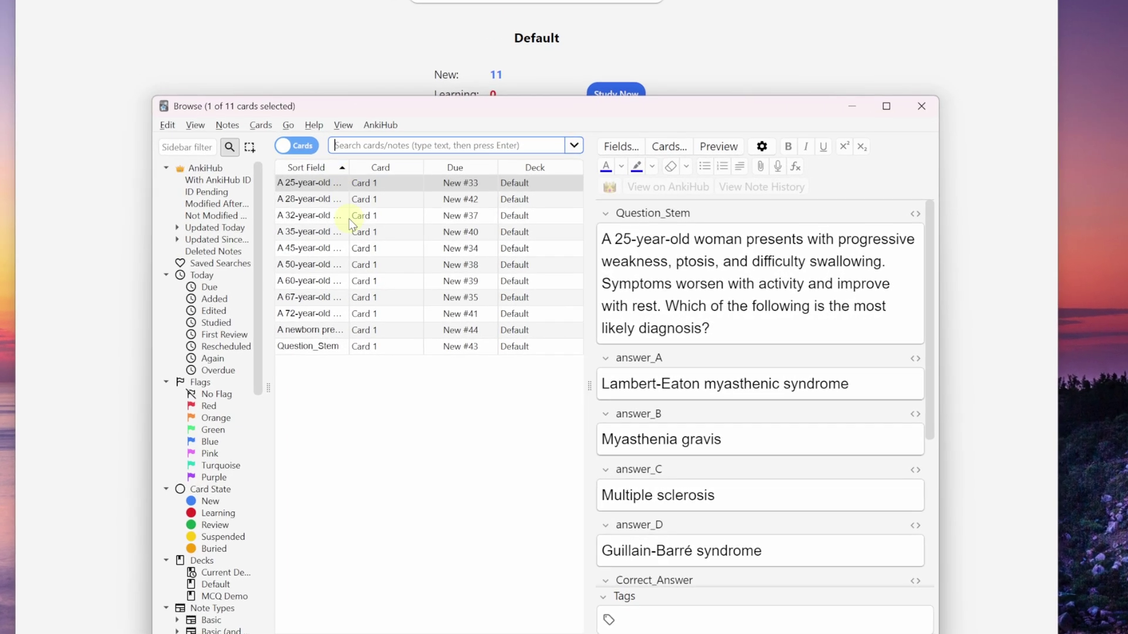
left_click(327, 349)
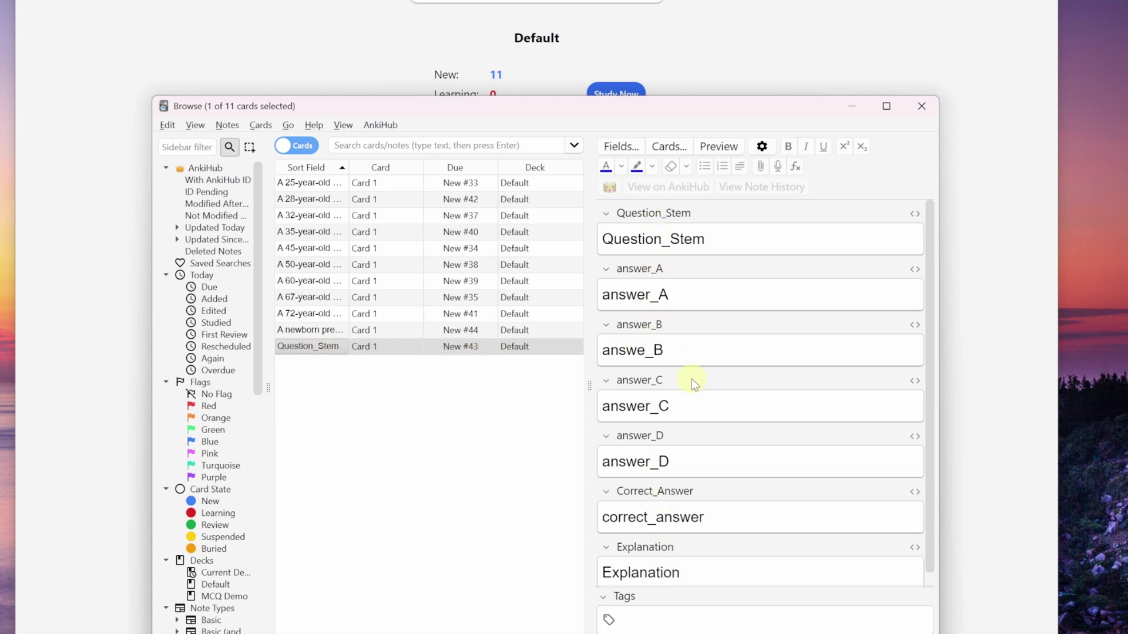
right_click(385, 346)
mouse_move(458, 552)
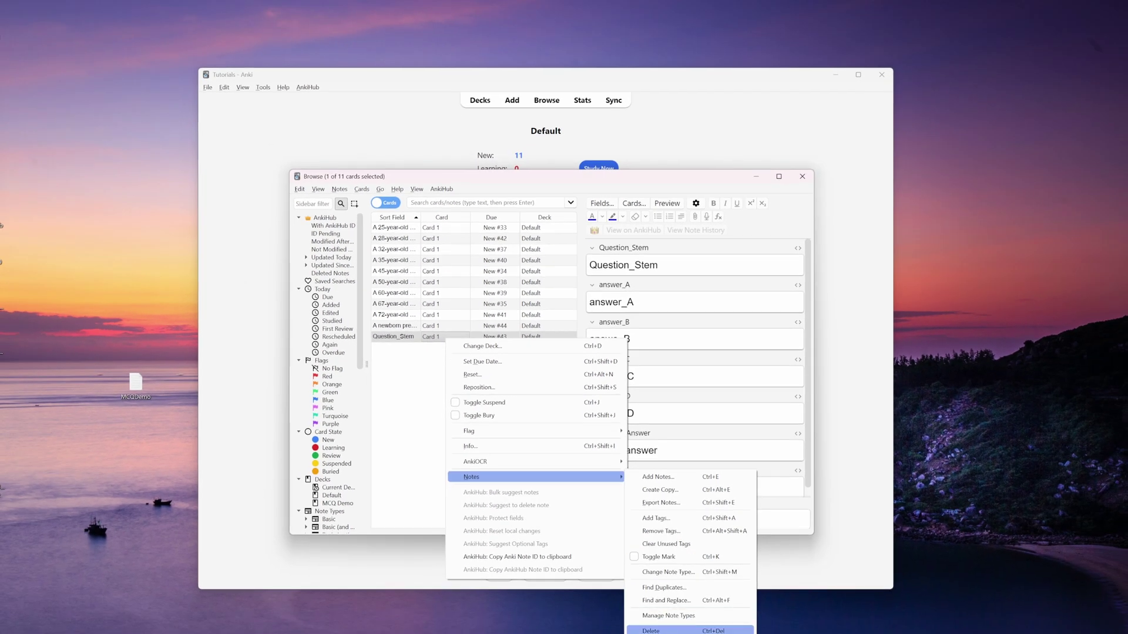
left_click(652, 619)
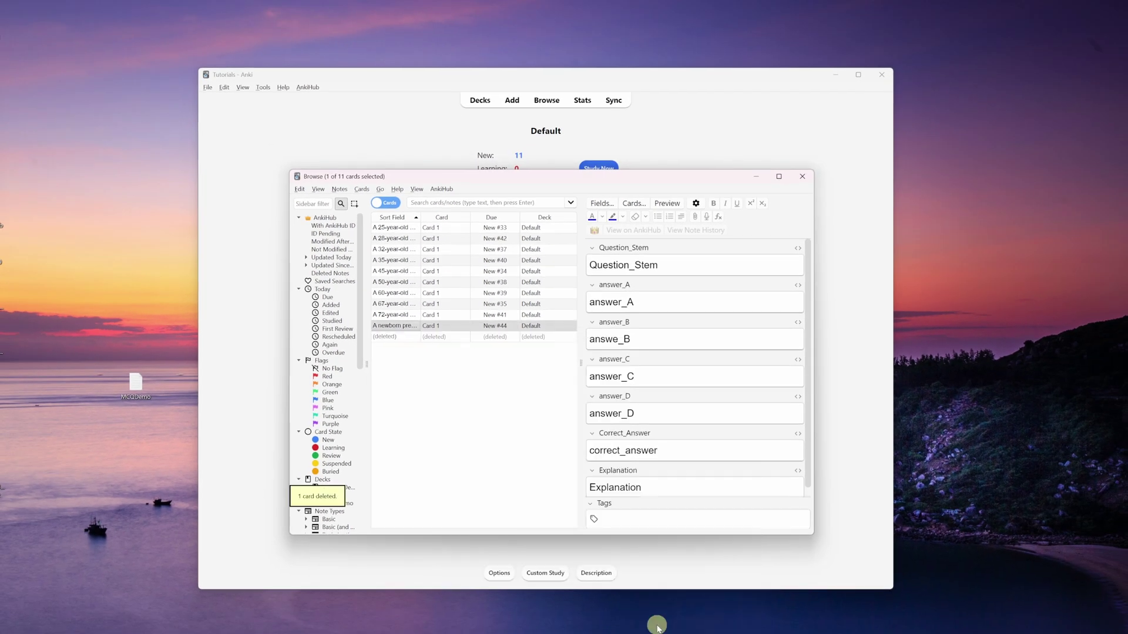
left_click(482, 426)
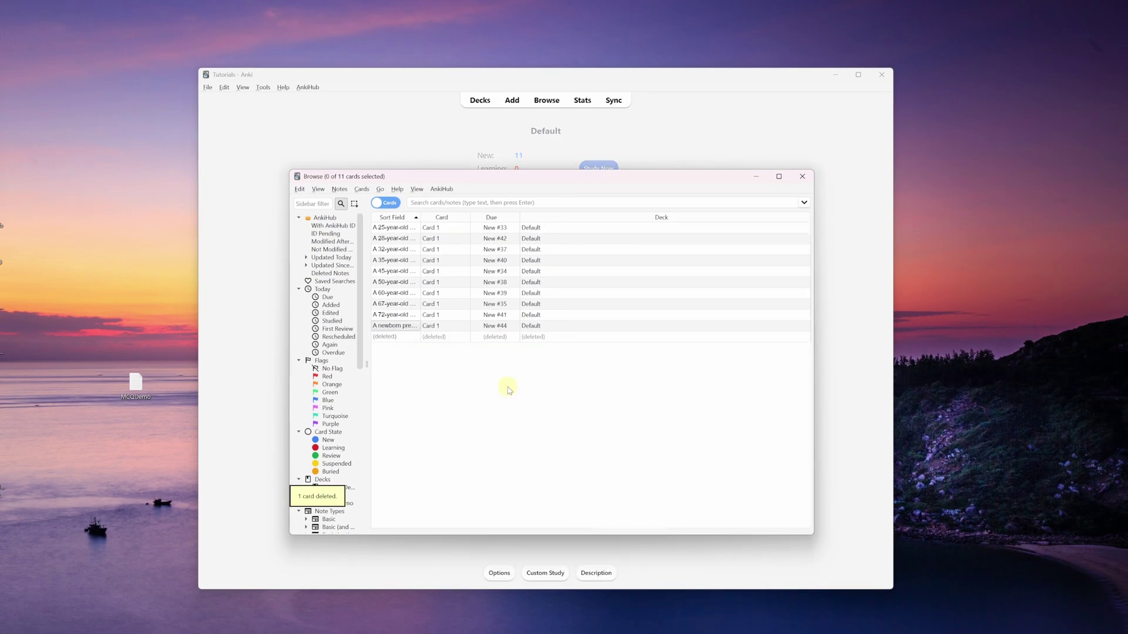
left_click(802, 176)
- Study Default: reveal the myasthenia card's answer B and explanation, then advance to the renal mass question
left_click(600, 170)
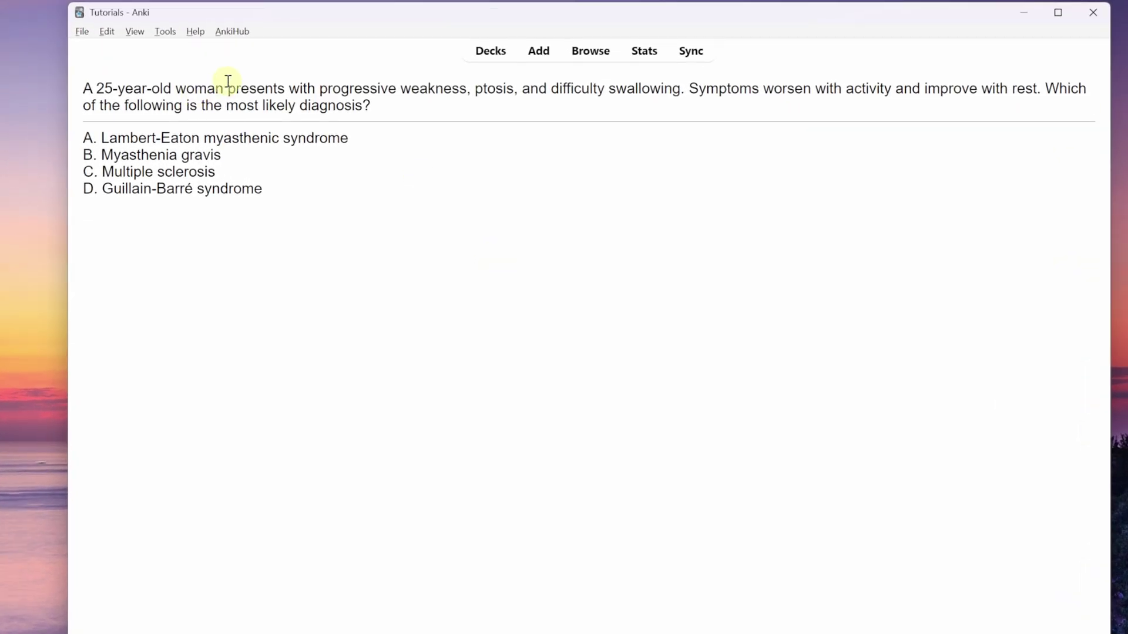
left_click_drag(303, 203, 93, 138)
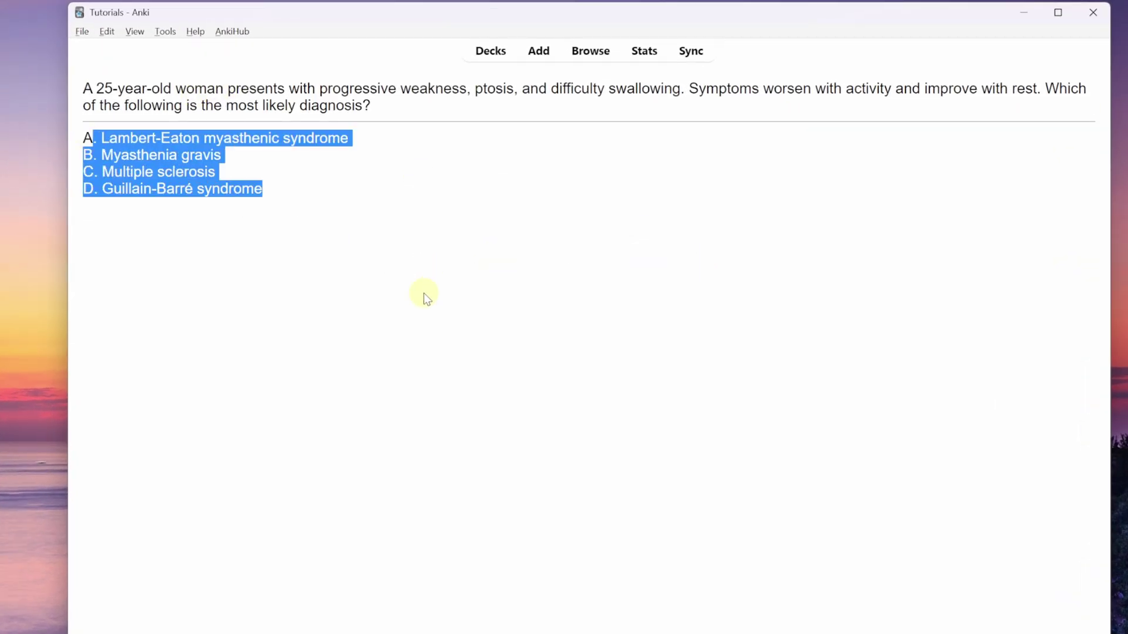
key("space")
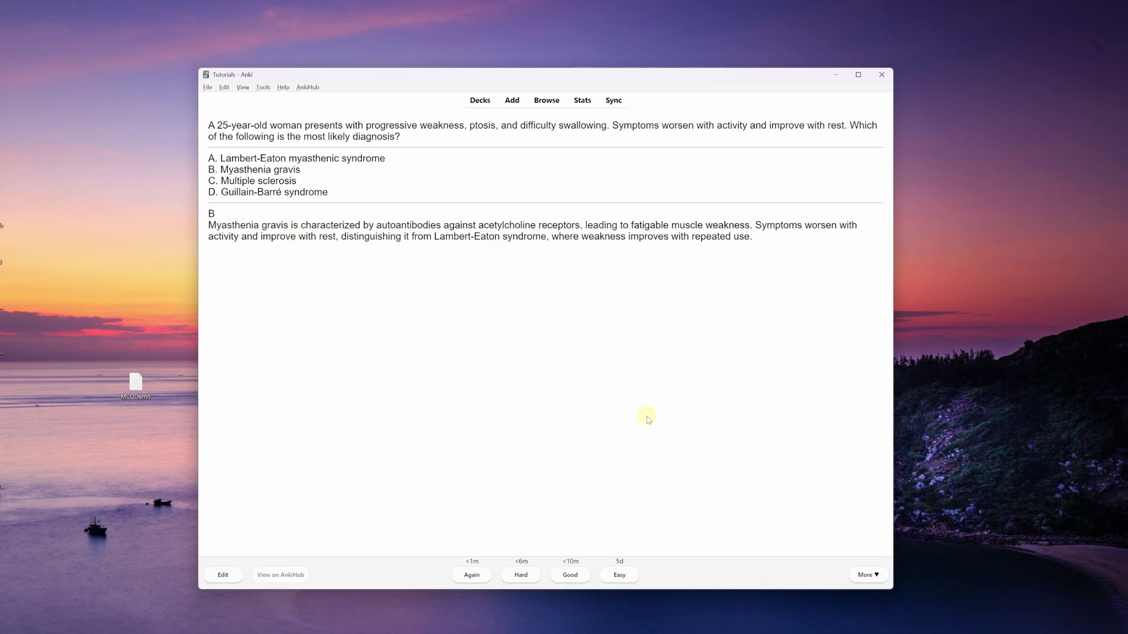
key("space")
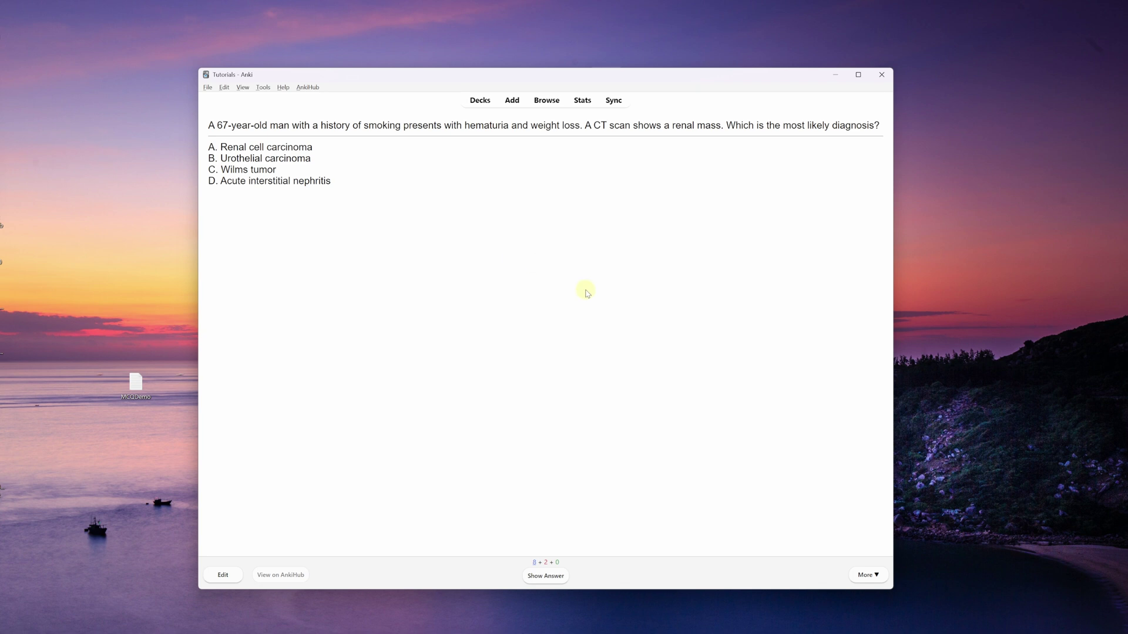
left_click(501, 333)
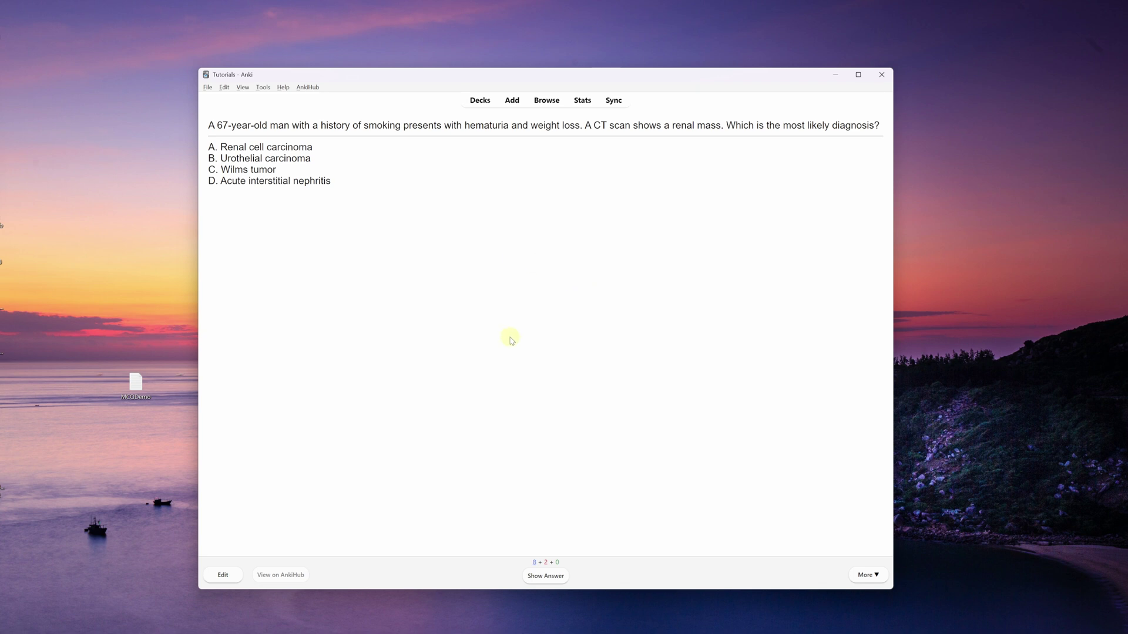